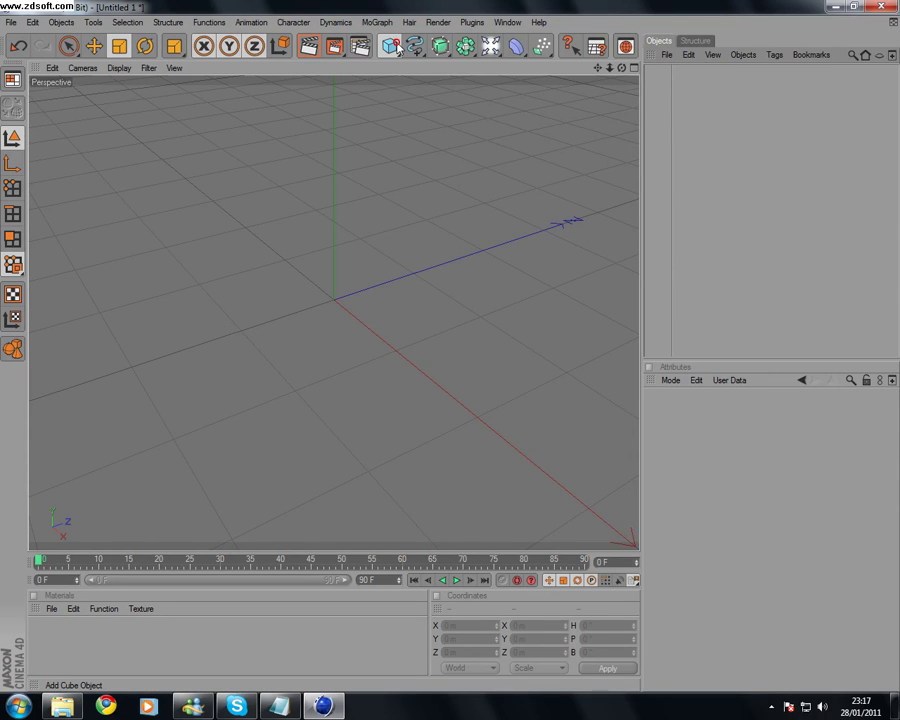
- Add a cube and set its segments to 3 in X and 3 in Z
click(389, 46)
click(445, 56)
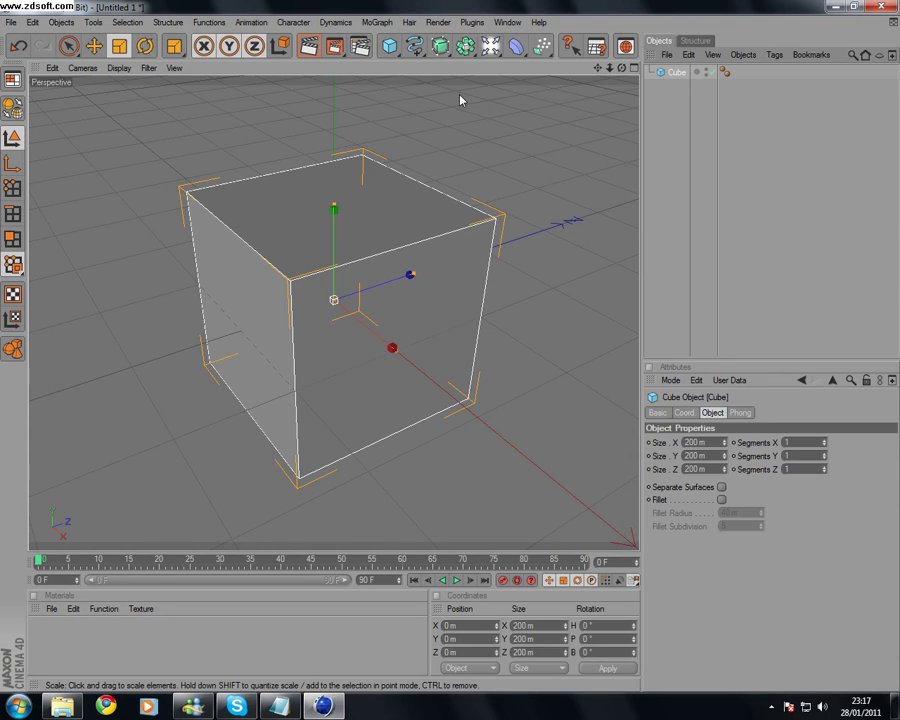
click(803, 439)
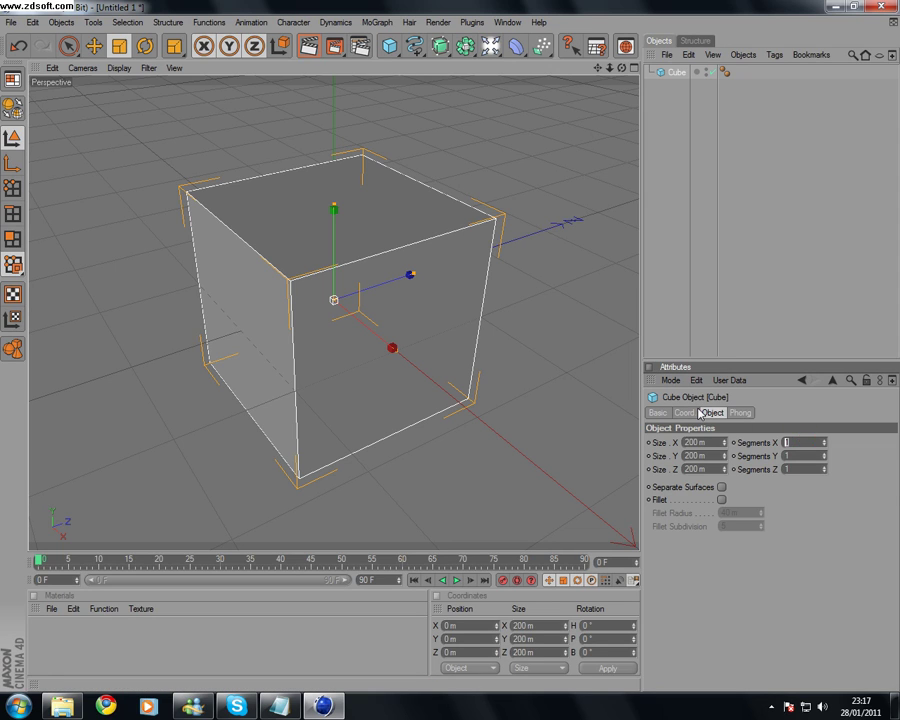
text(3)
key(Return)
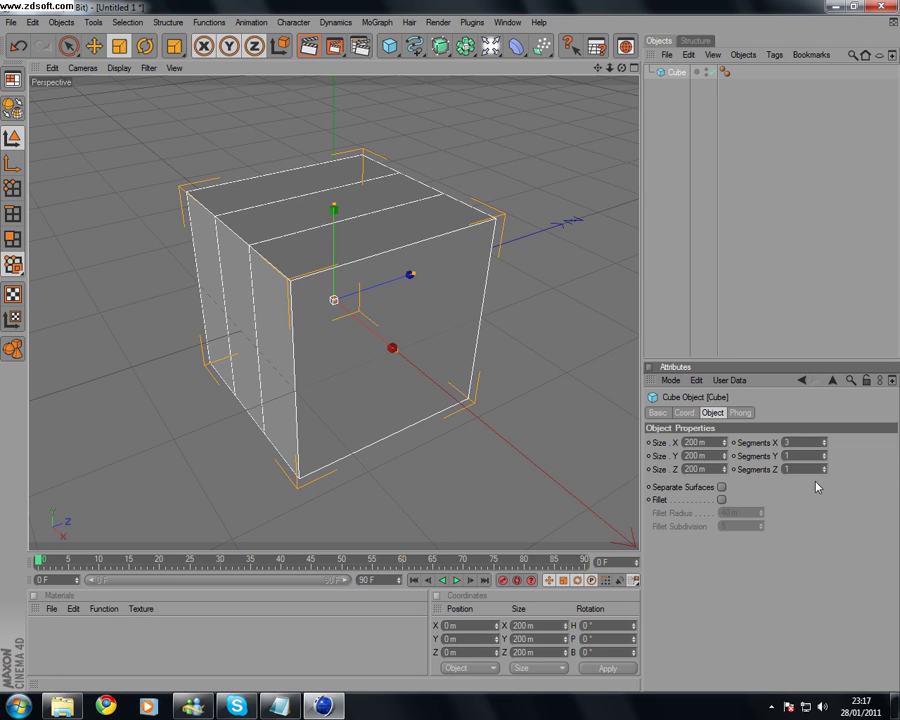
text(3)
key(Return)
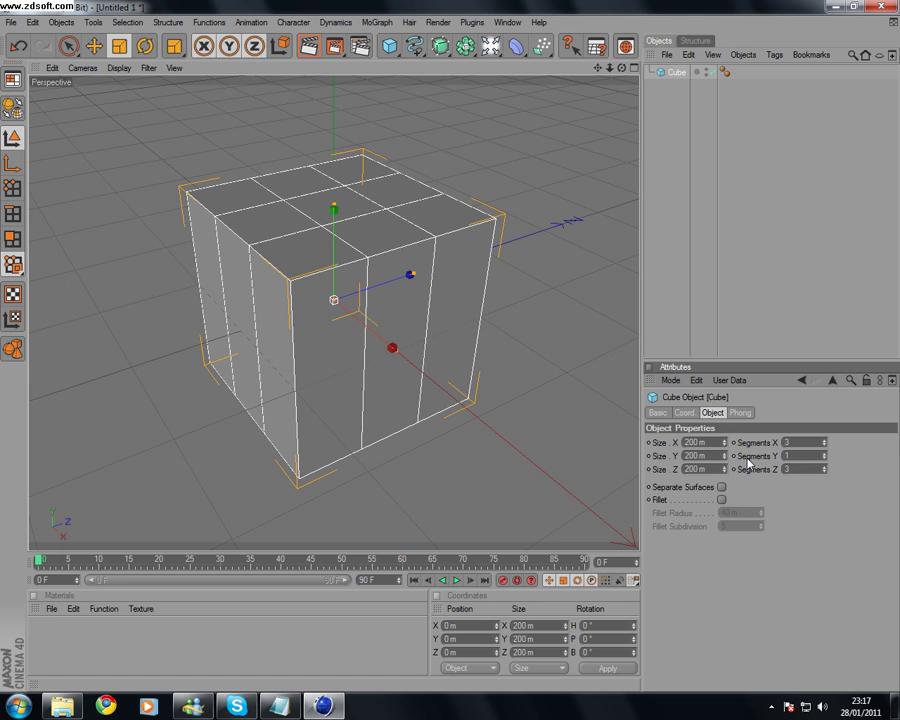
- Scale the cube down along Y into a flat slab about 37 m high
drag(336, 208, 334, 222)
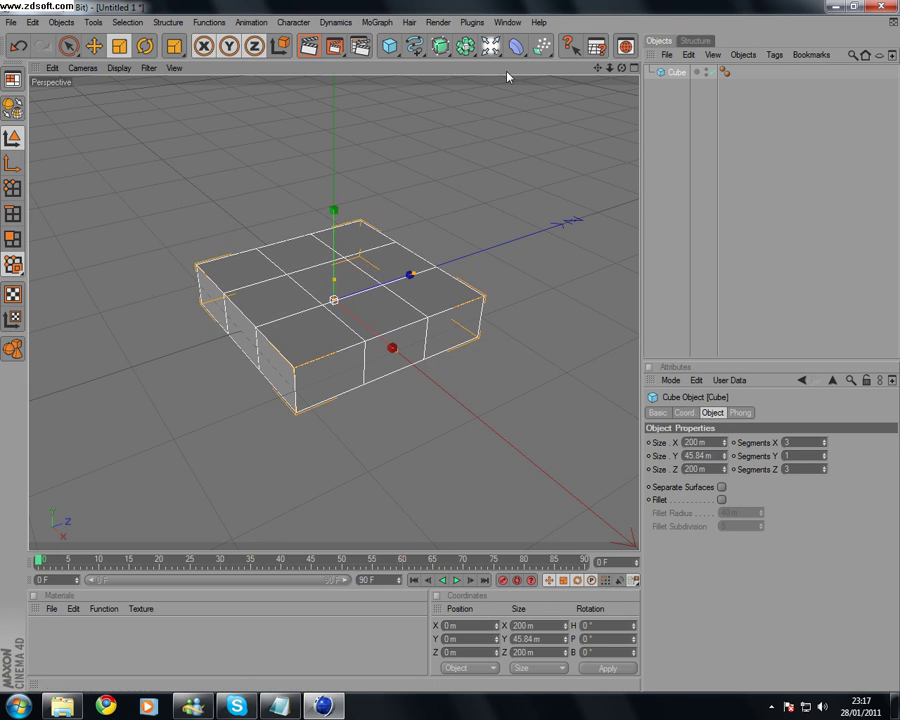
drag(621, 69, 718, 14)
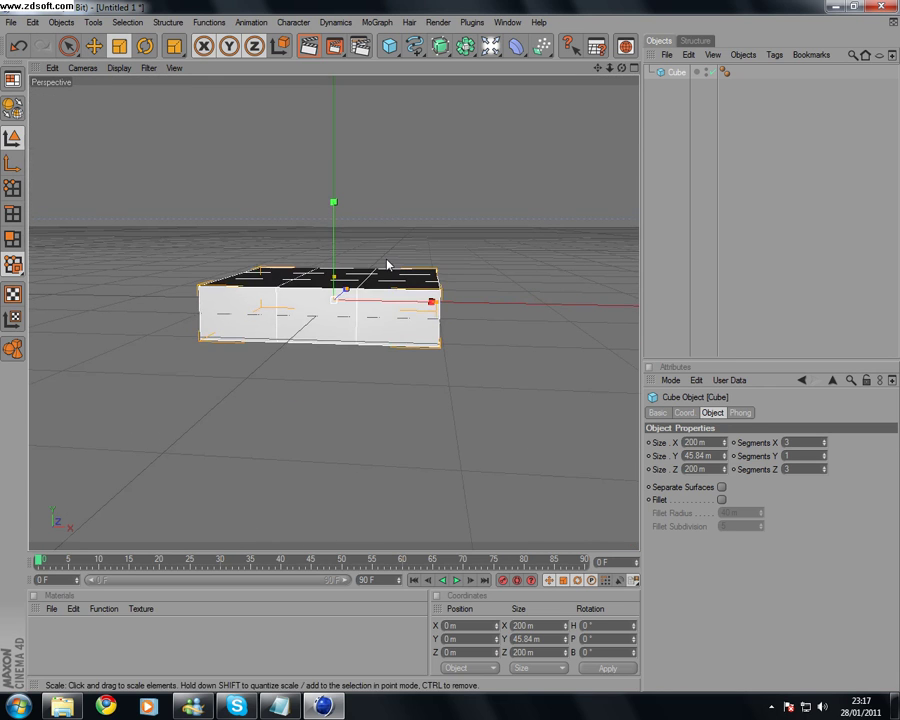
drag(450, 344, 406, 253)
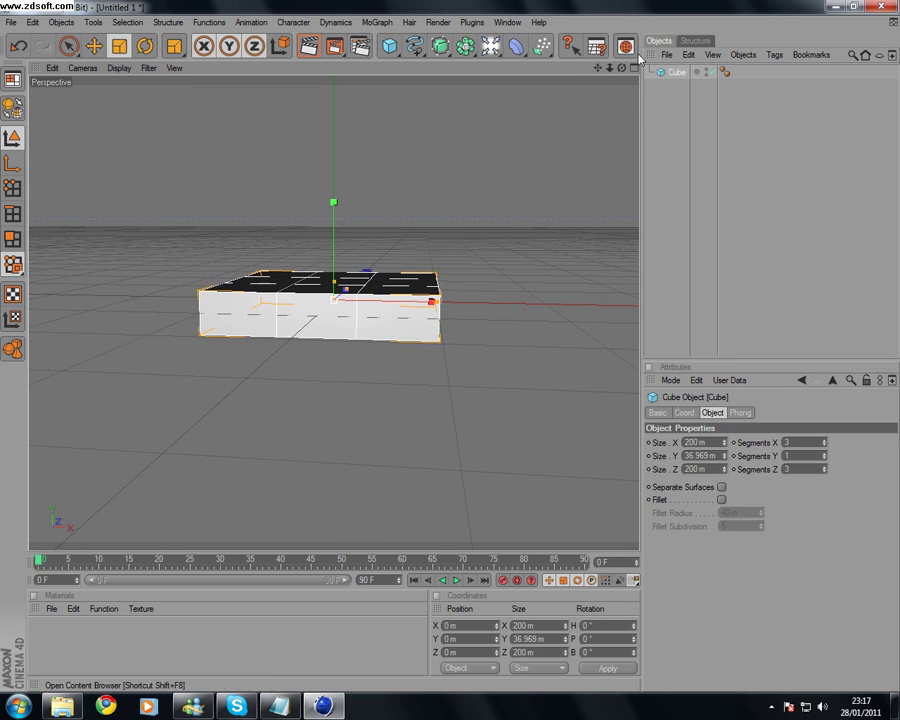
- Convert the flattened cube to an editable polygon object and switch to polygon mode
drag(621, 73, 131, 167)
click(13, 79)
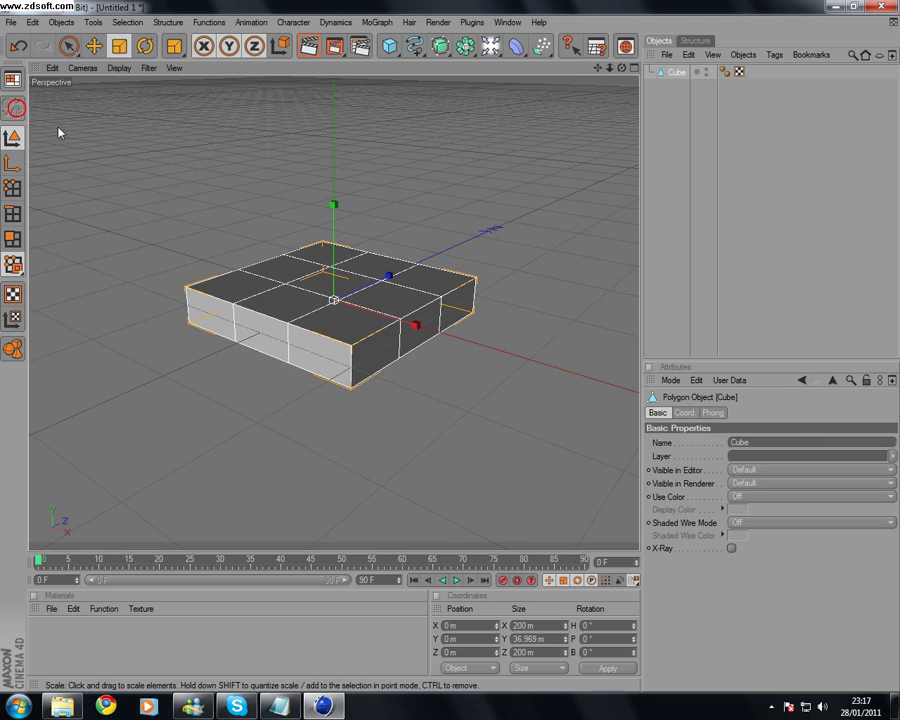
click(12, 239)
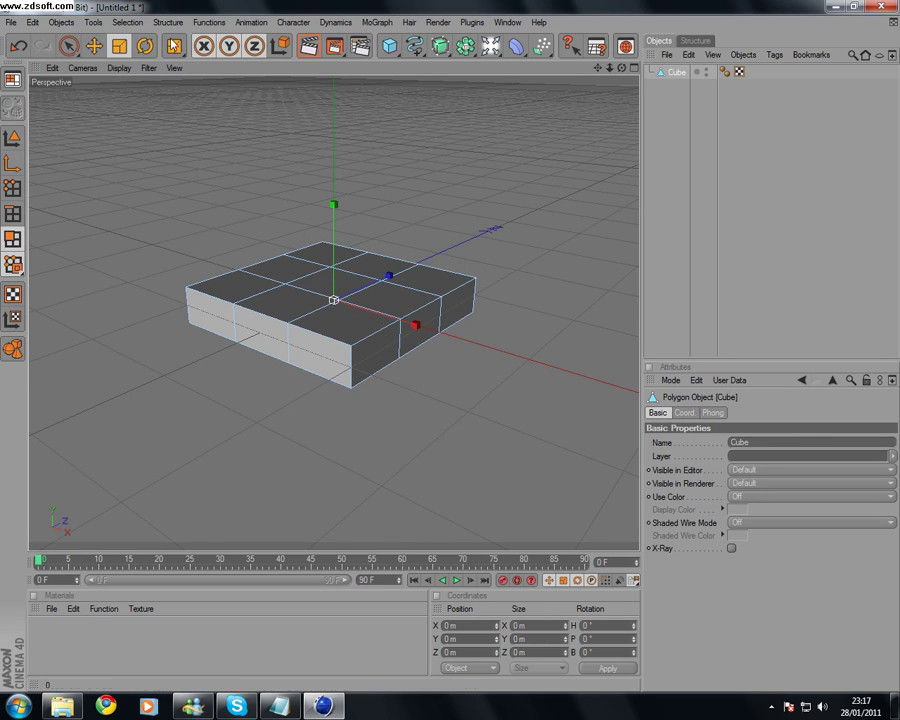
- Add a HyperNURBS object and nest the cube under it to smooth the slab
mouse_move(215, 335)
mouse_down()
mouse_move(333, 360)
mouse_move(418, 422)
mouse_up()
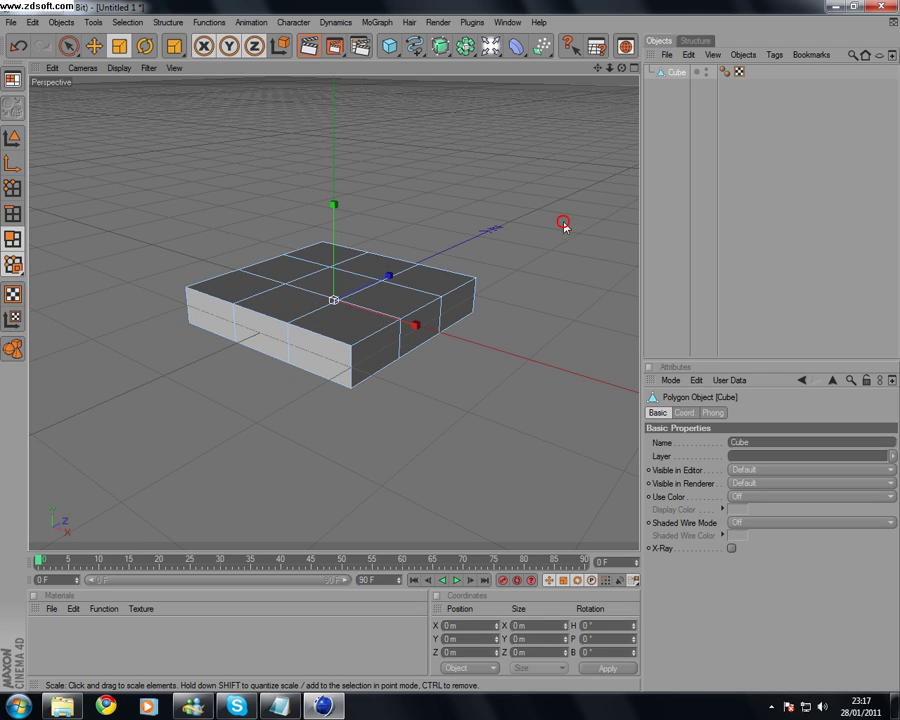
drag(441, 46, 486, 62)
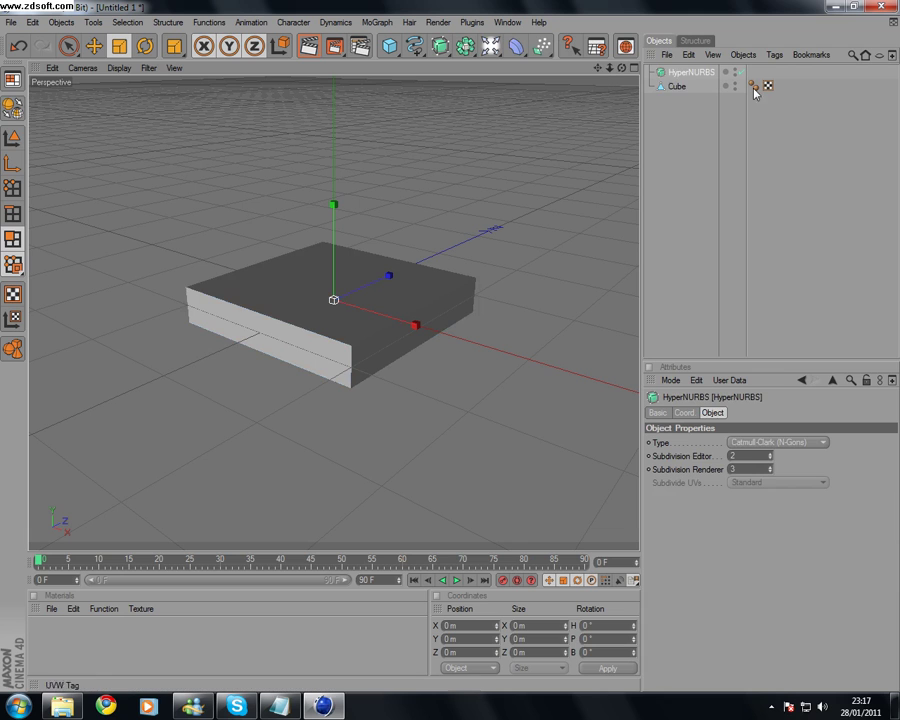
drag(676, 86, 686, 73)
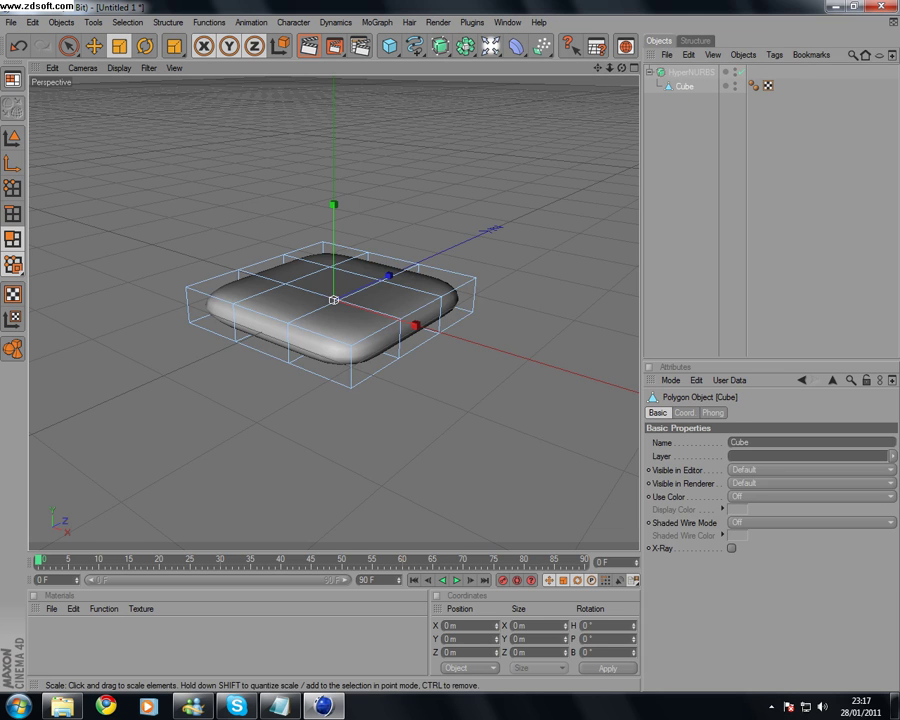
- Select the three polygons on the slab's negative-Z side and inset them individually about 4.5 m using Extrude Inner with Preserve Groups off
click(208, 313)
shift+click(337, 362)
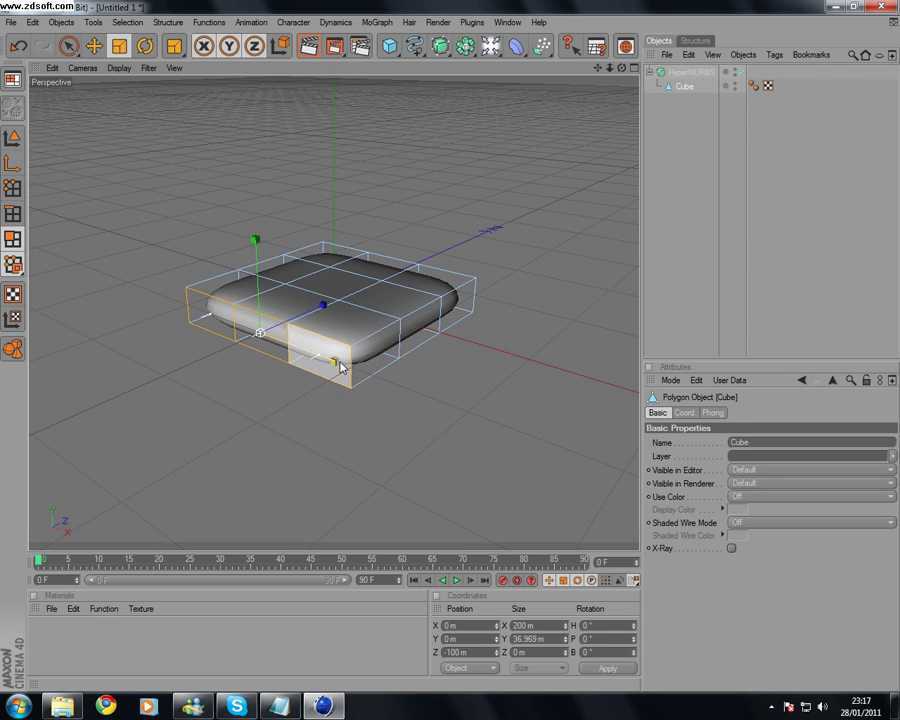
right_click(476, 205)
click(525, 413)
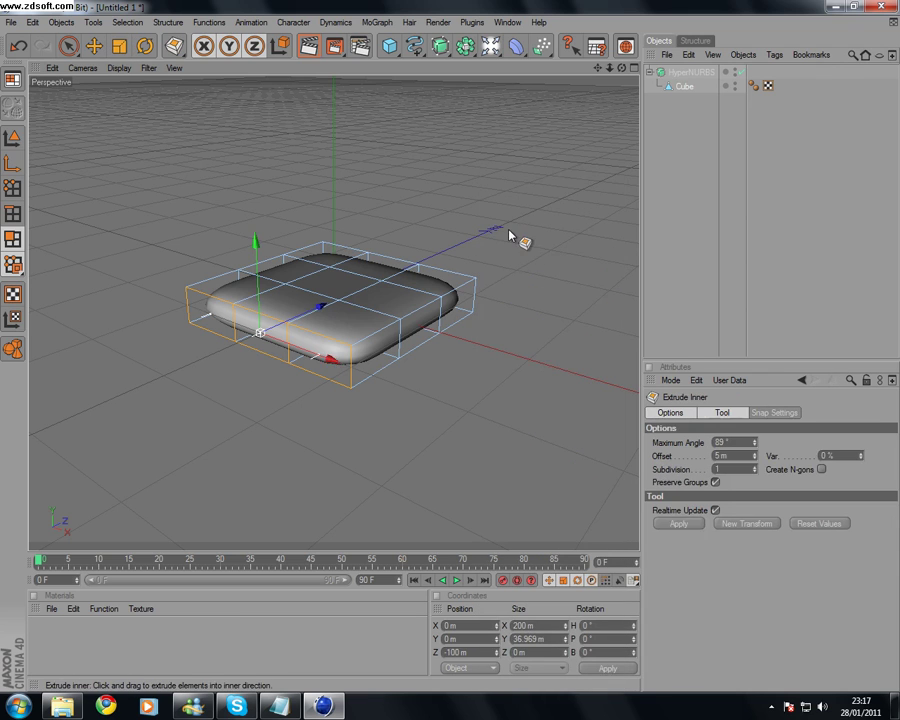
drag(512, 239, 508, 221)
key(ctrl+z)
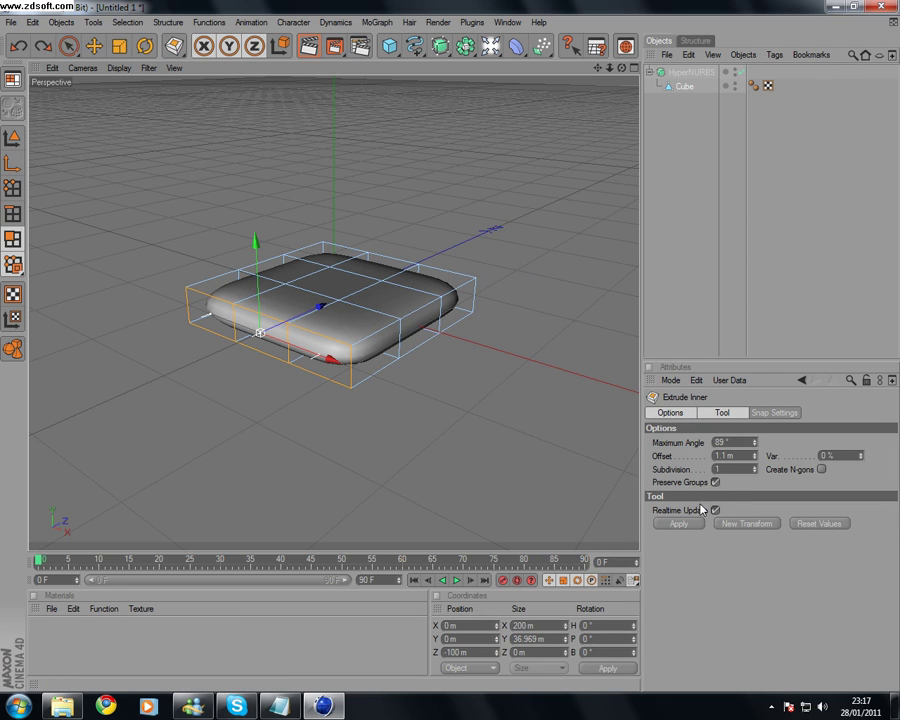
click(718, 483)
drag(555, 327, 585, 327)
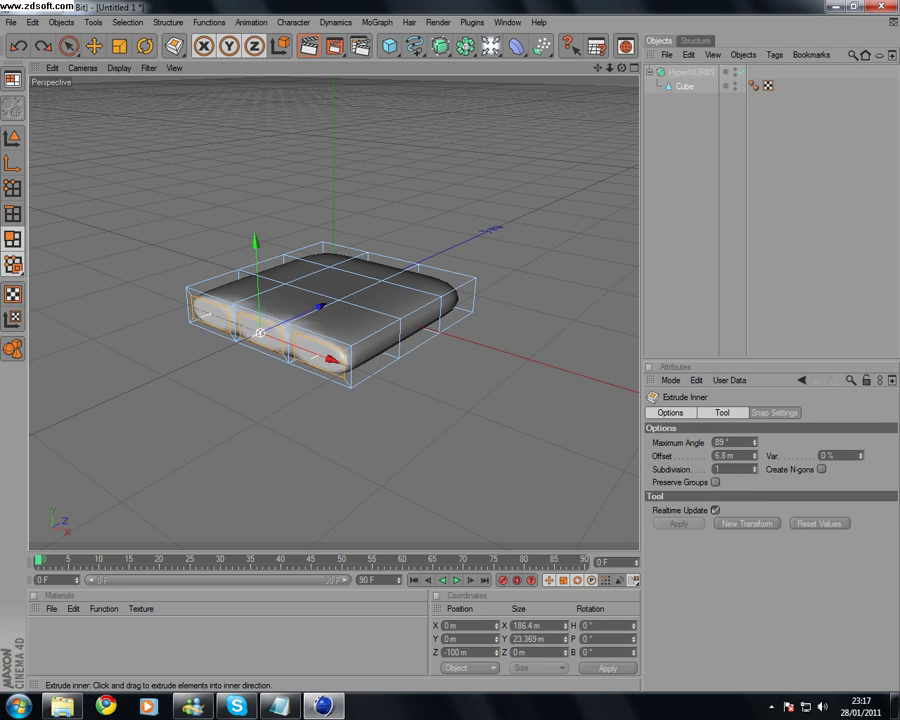
- Extrude the three inset polygons outward about 76 m and a further 22 m to form three fingers
right_click(541, 321)
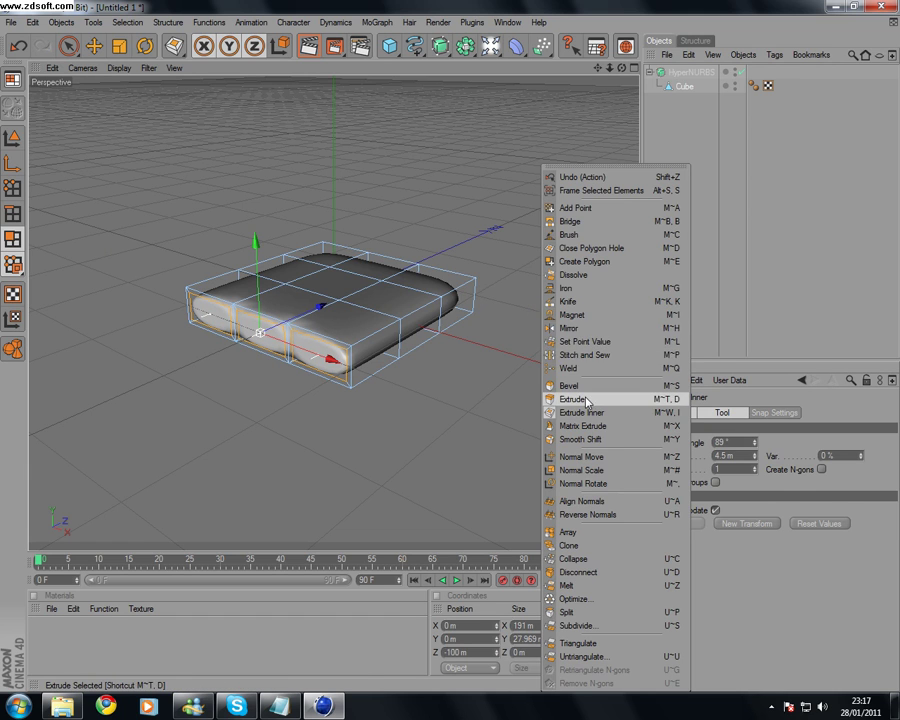
click(572, 399)
drag(572, 399, 651, 392)
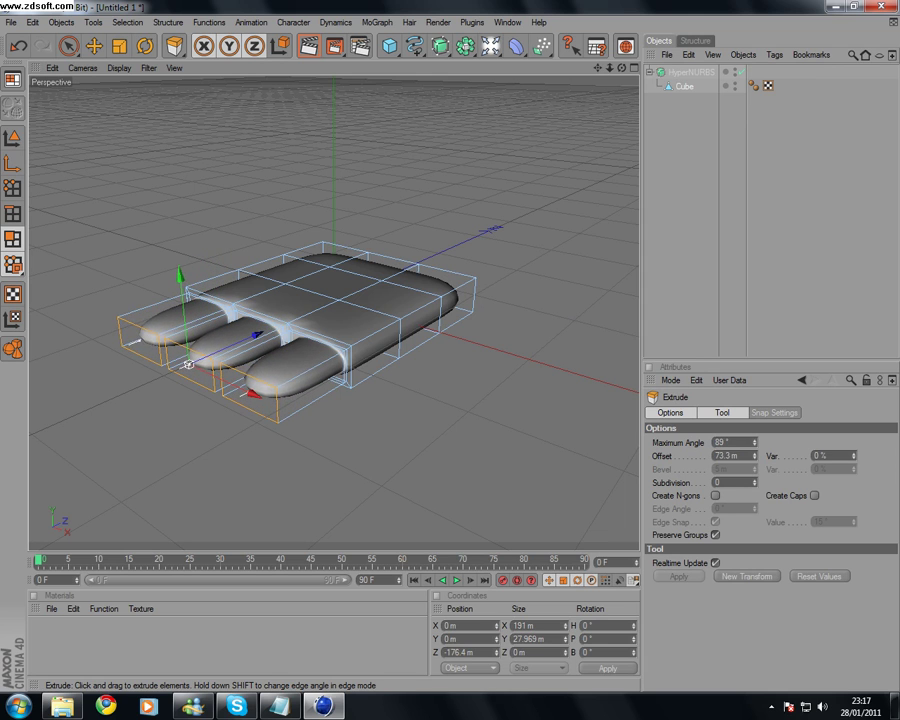
drag(545, 384, 565, 384)
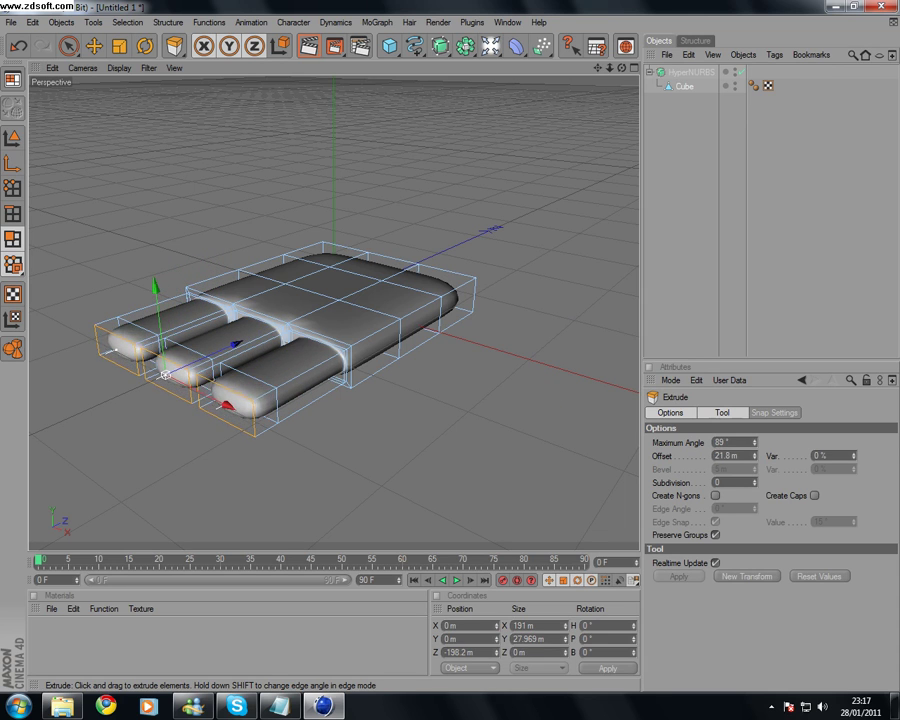
- Taper the three fingertips by scaling their end faces to about 19 m in Y and moving them out to about Z -211 m
click(121, 46)
drag(399, 147, 388, 147)
key(ctrl+z)
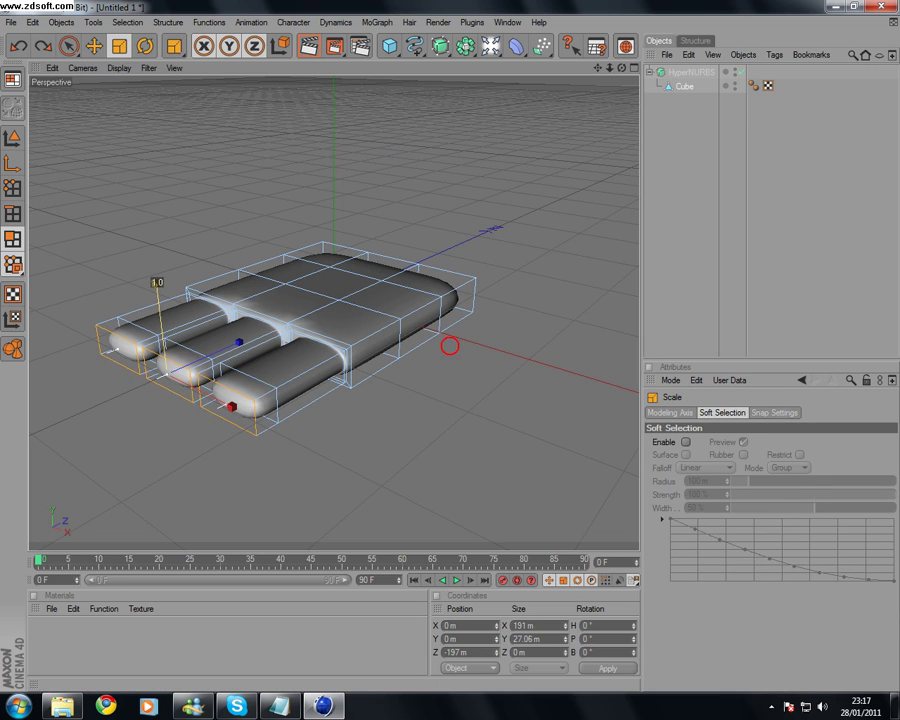
drag(158, 291, 159, 304)
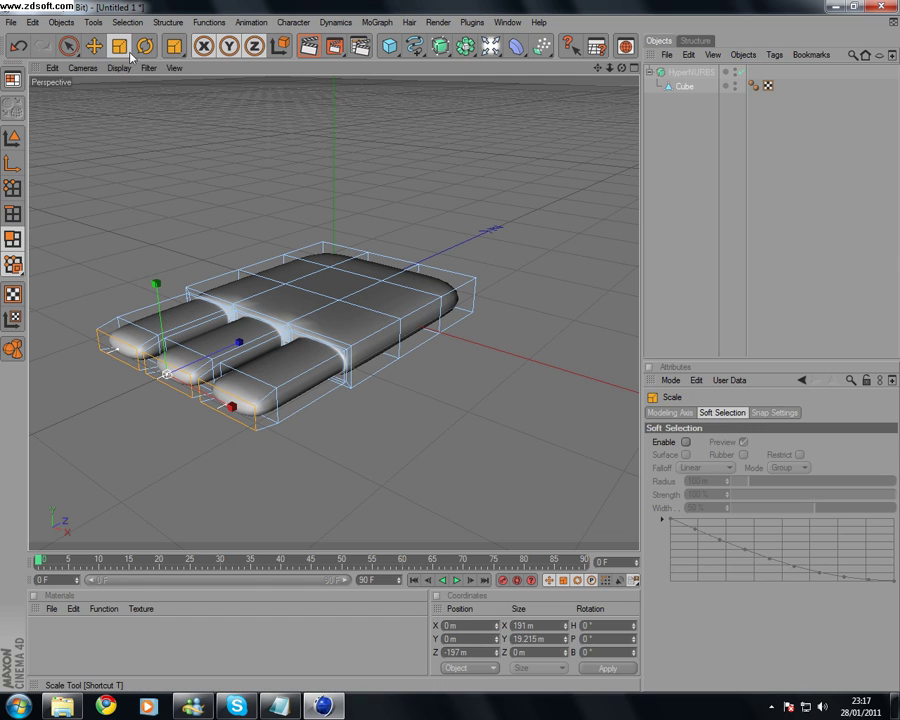
click(94, 46)
drag(237, 344, 222, 350)
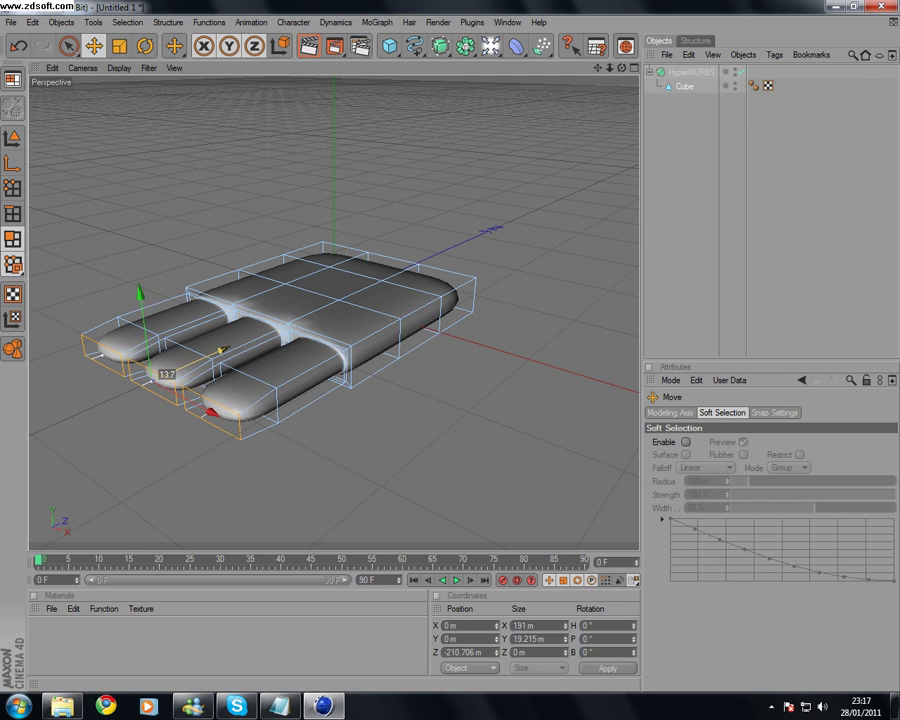
click(304, 194)
- Select the palm's side polygon nearest the fingers at positive X and inset it about 4.2 m with Extrude Inner
drag(622, 69, 574, 106)
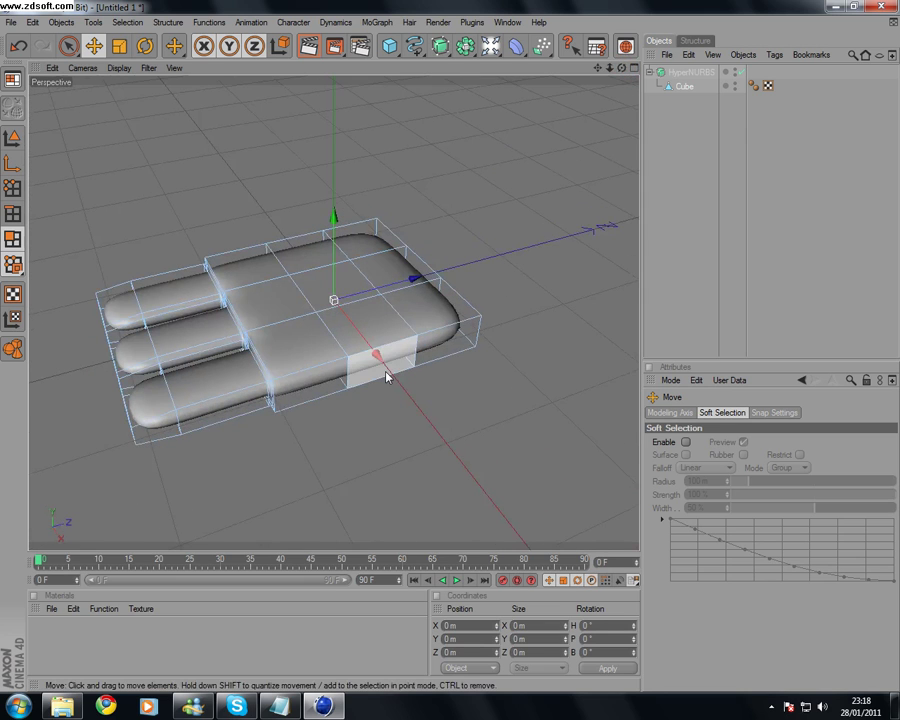
click(333, 375)
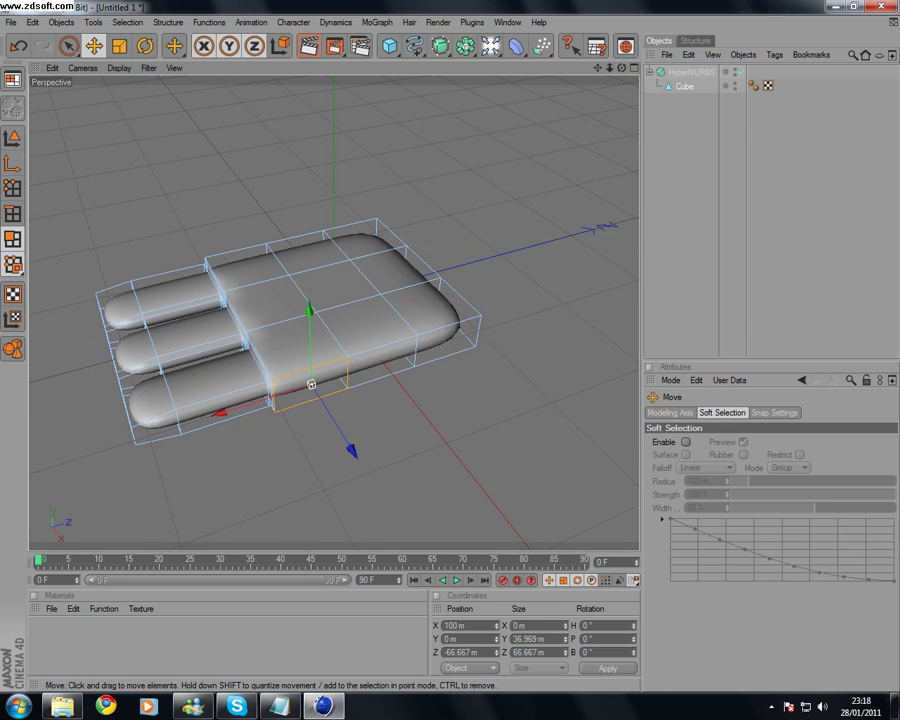
right_click(498, 400)
click(533, 412)
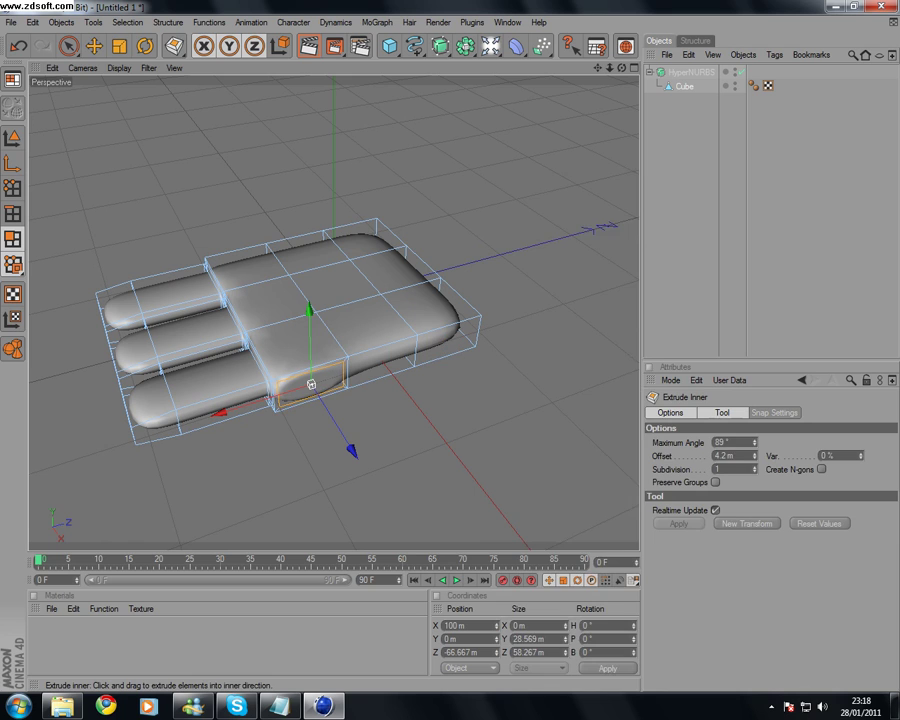
- Extrude the inset side polygon outward about 59 m and a further 11 m to form the thumb
right_click(512, 362)
click(535, 398)
drag(516, 392, 536, 392)
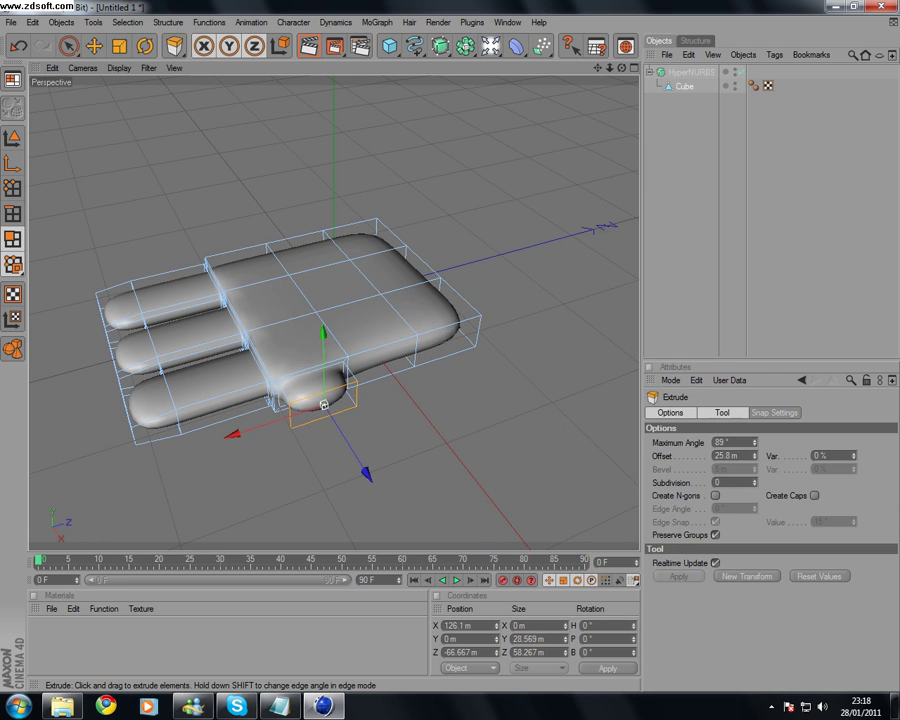
drag(324, 404, 342, 433)
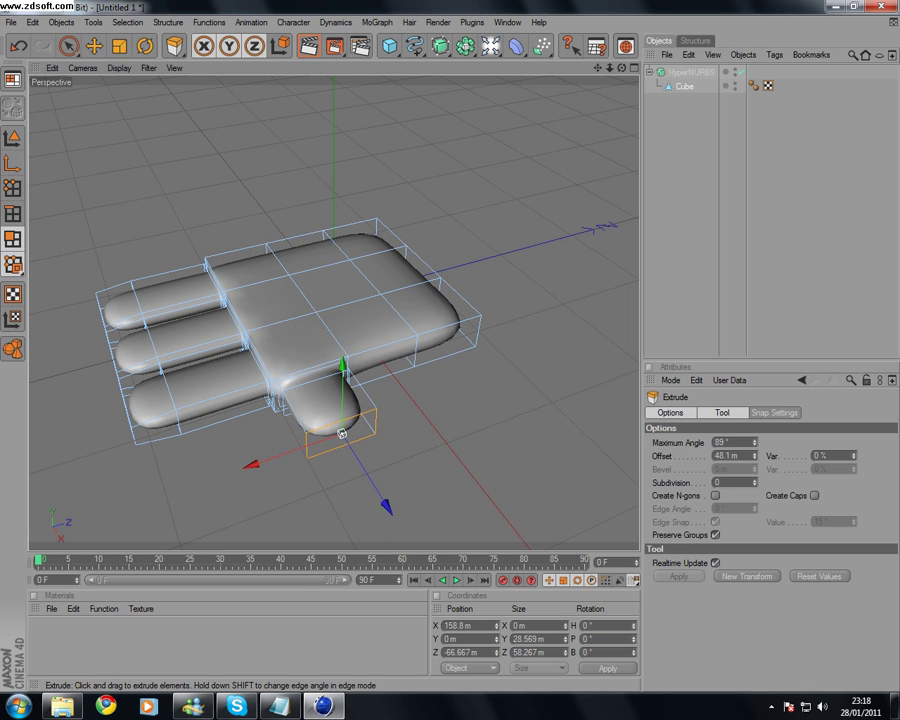
drag(517, 400, 528, 400)
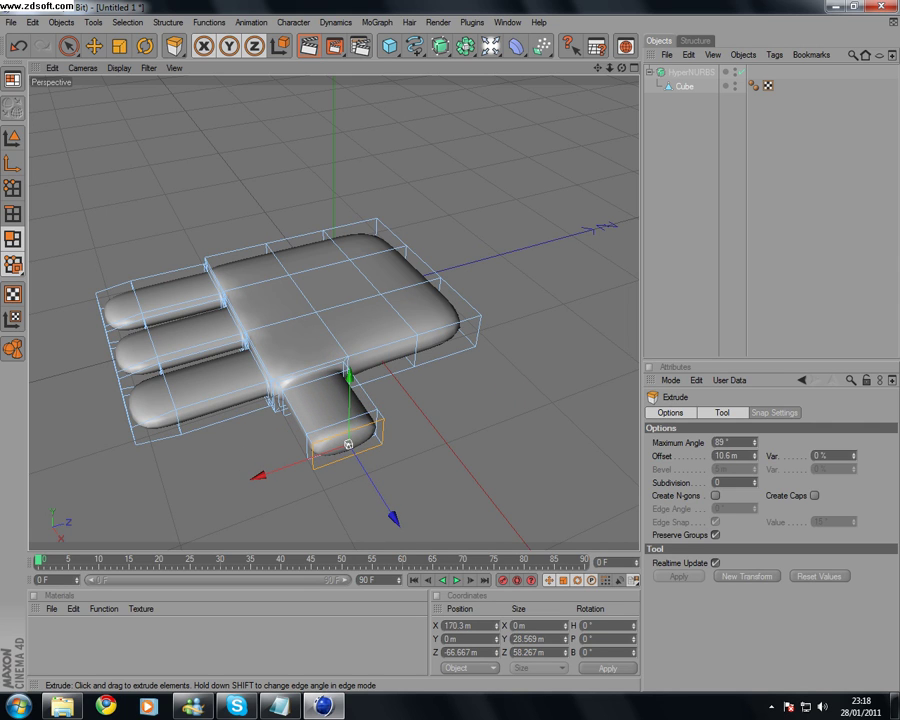
- Scale the thumb's end face down slightly along Y and move it a little further outward
click(116, 55)
drag(350, 376, 350, 379)
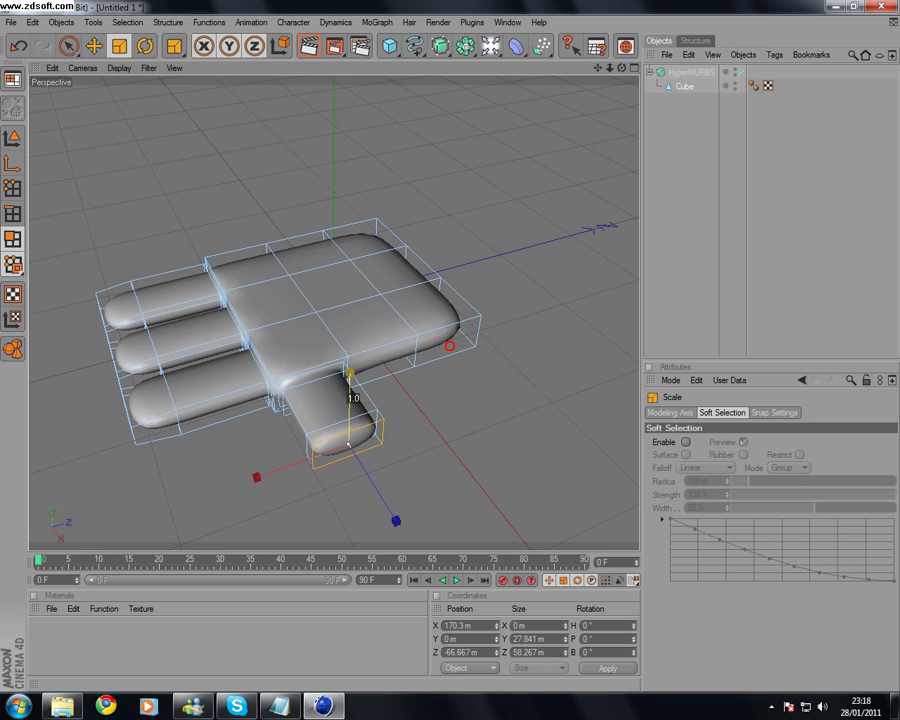
click(94, 46)
click(503, 416)
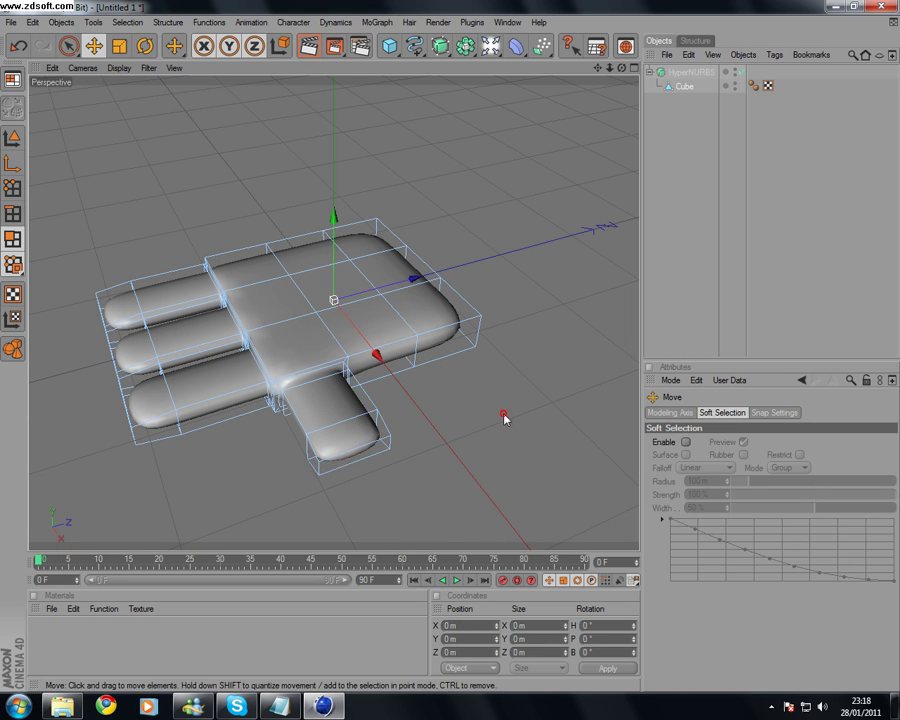
- Move the middle polygon on the palm's wrist side outward about 16 m along Z to round the wrist end
drag(622, 68, 303, 420)
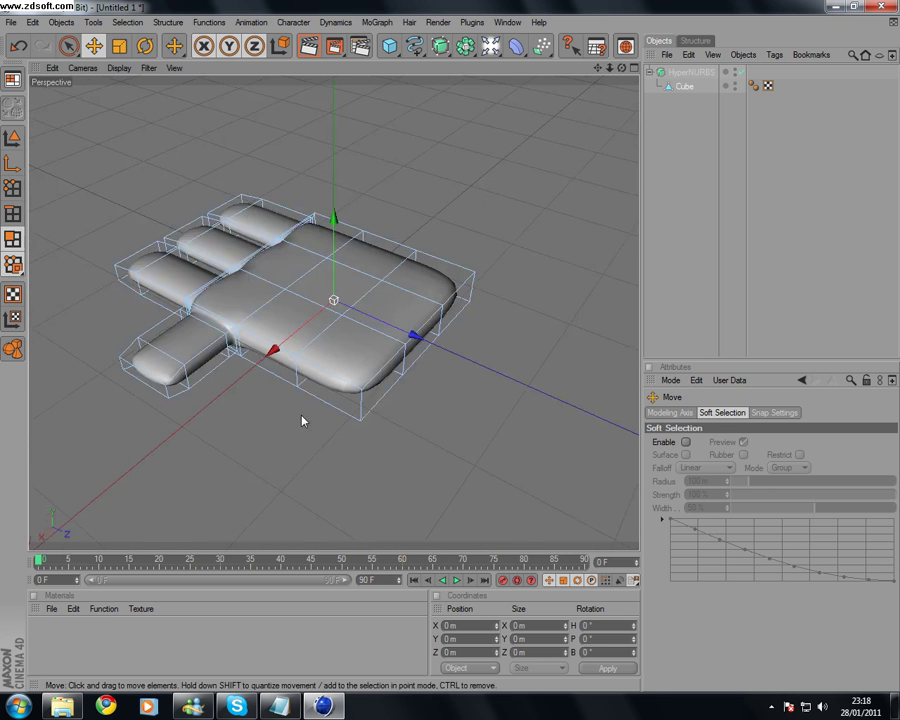
click(428, 346)
drag(467, 361, 483, 368)
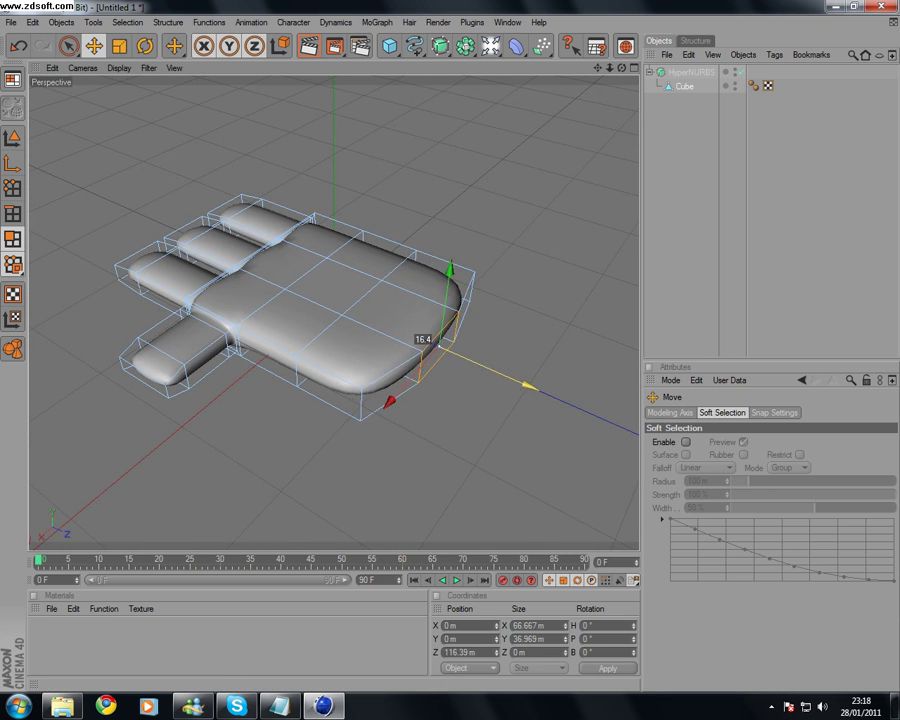
click(314, 412)
- Move the rear and middle side polygons of the palm behind the thumb slightly inward along X
click(340, 395)
drag(283, 430, 282, 431)
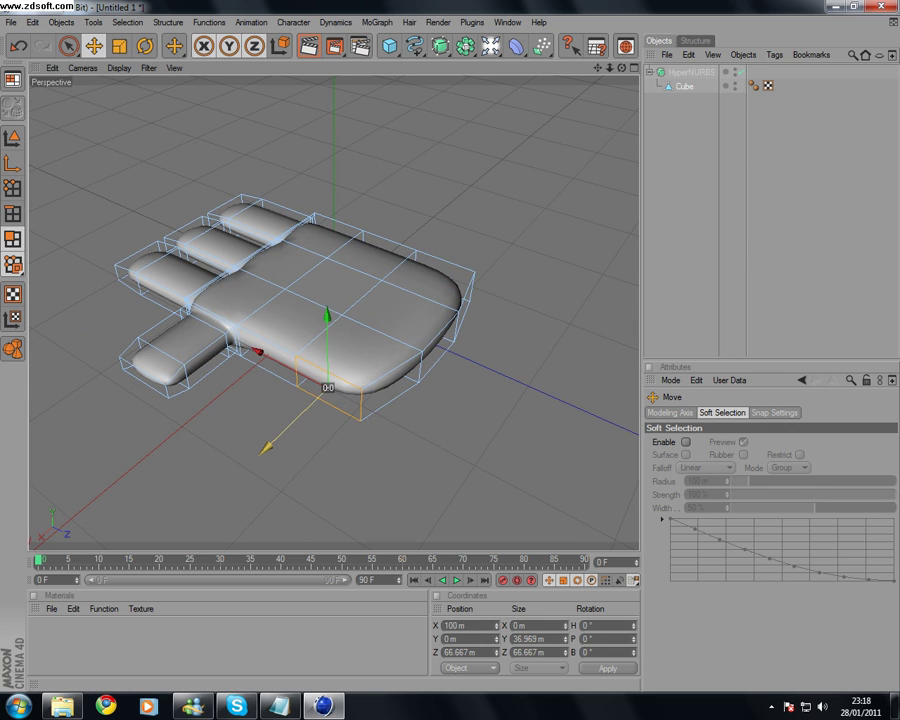
click(247, 382)
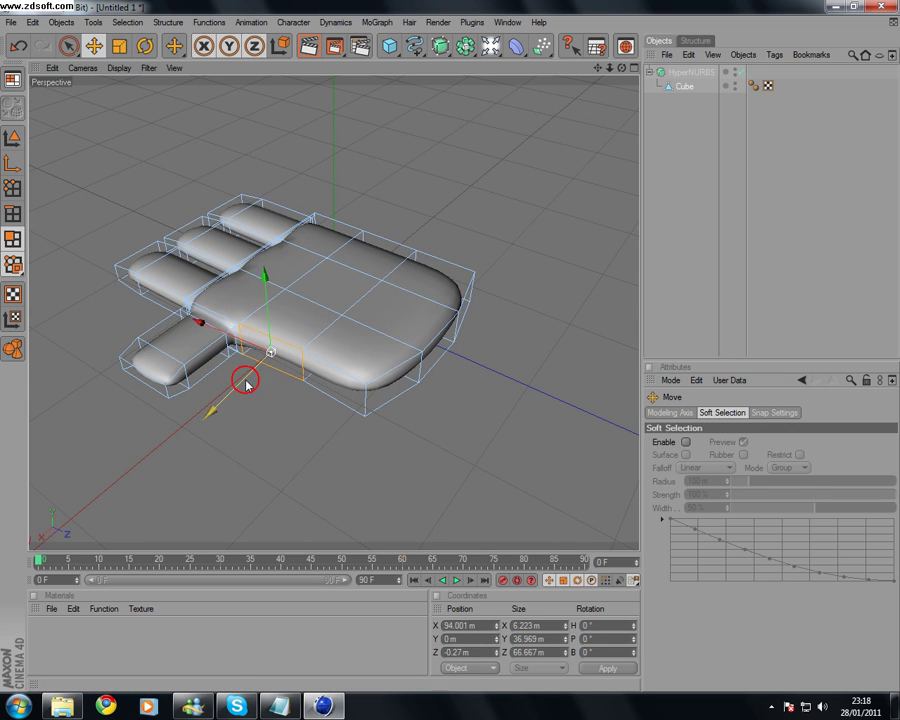
click(558, 134)
drag(622, 68, 520, 72)
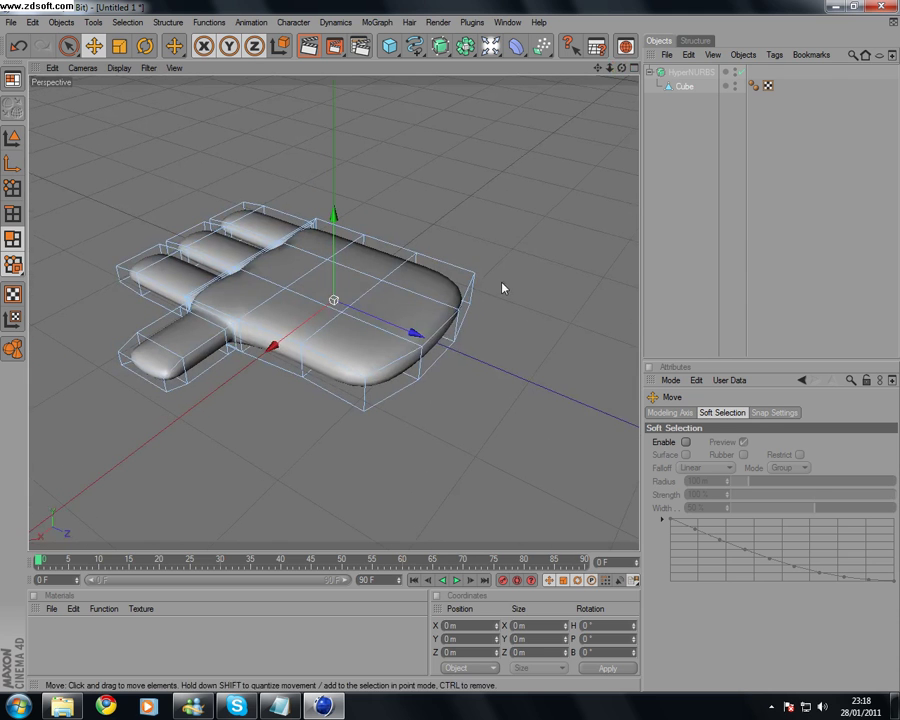
- Inset the middle polygon on the palm's wrist side by about 3.2 m with Extrude Inner
click(428, 355)
right_click(550, 318)
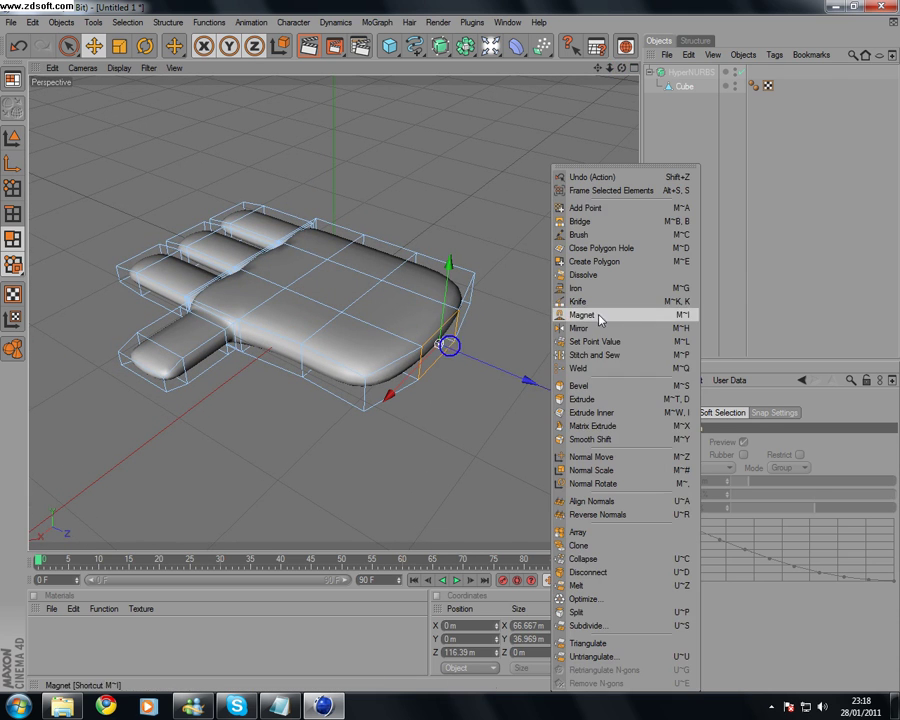
click(614, 414)
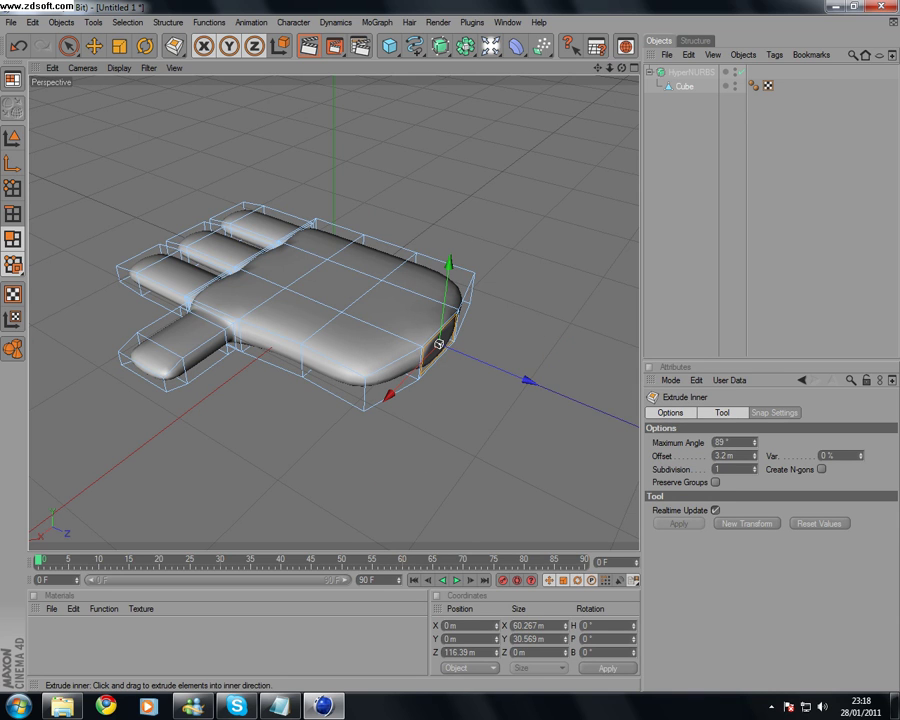
- Extrude the inset wrist polygon outward about 118 m in total to start the arm
right_click(556, 355)
click(574, 399)
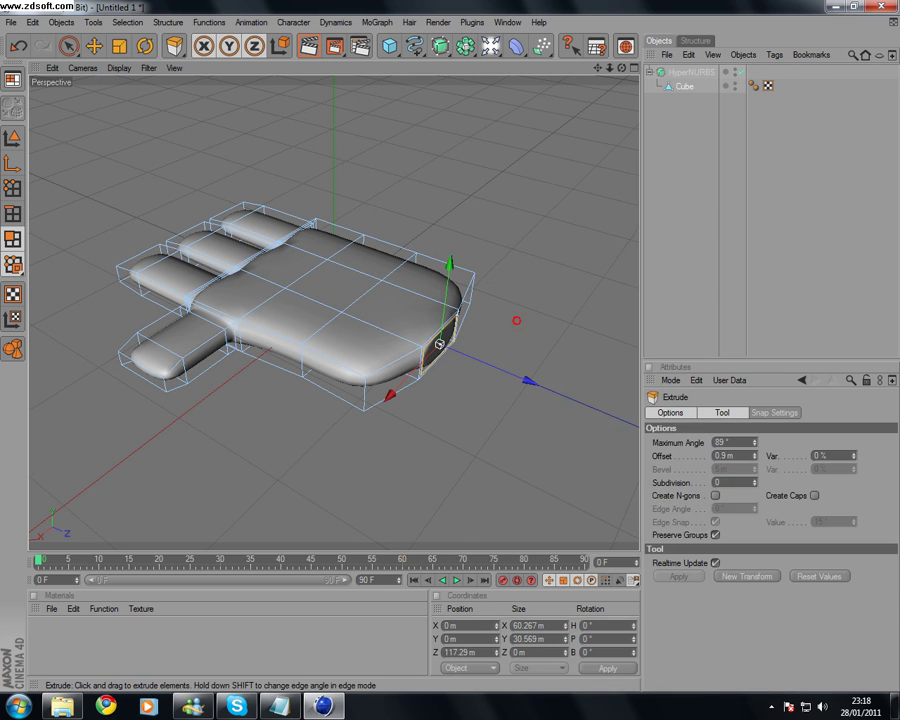
drag(516, 316, 569, 399)
scroll(490, 275, down, 3)
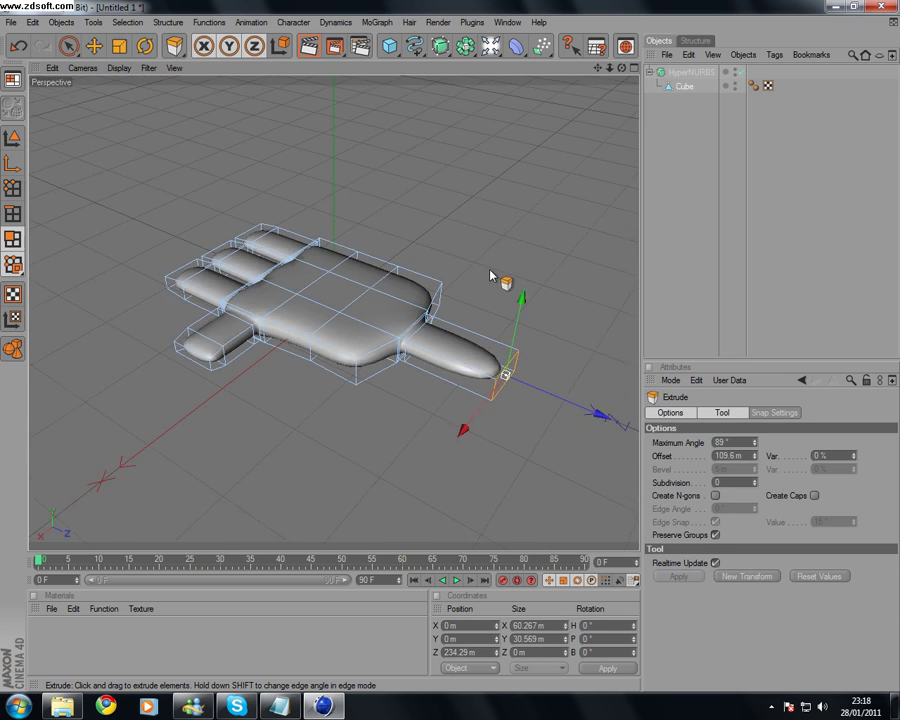
- Extrude the arm's end face farther along Z in several segments until it lies at about Z 469 m
scroll(490, 275, down, 2)
drag(483, 368, 648, 258)
scroll(568, 304, down, 3)
drag(568, 304, 567, 298)
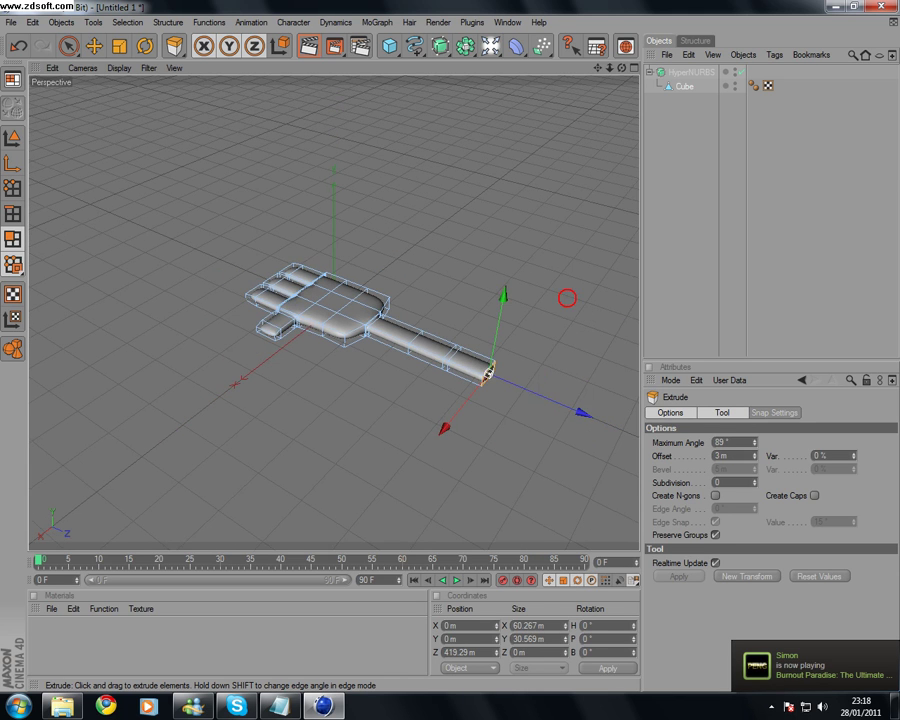
scroll(568, 304, down, 1)
scroll(569, 303, up, 5)
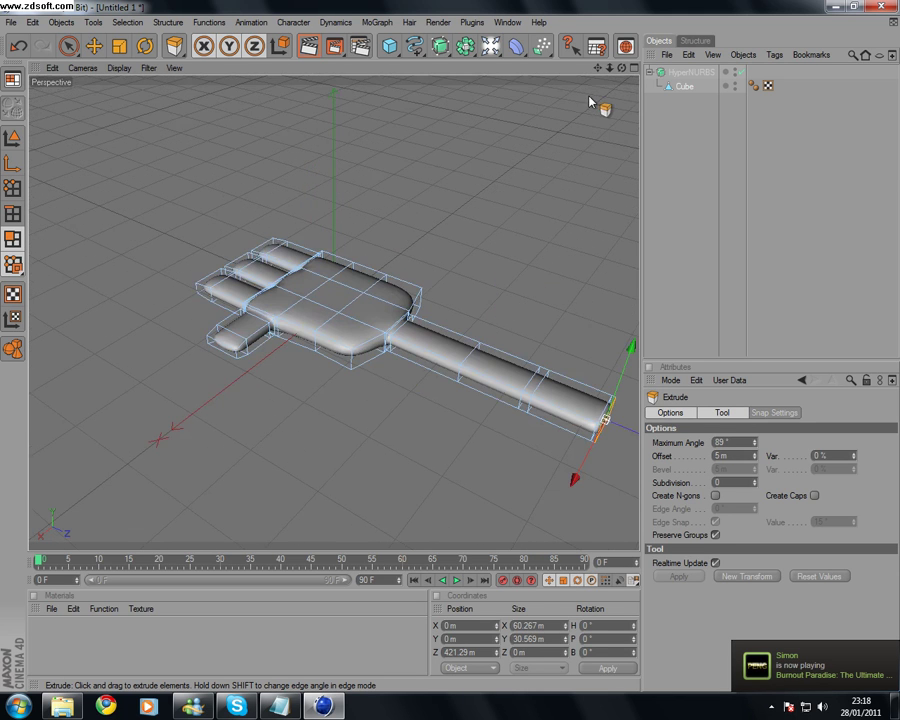
drag(621, 68, 632, 104)
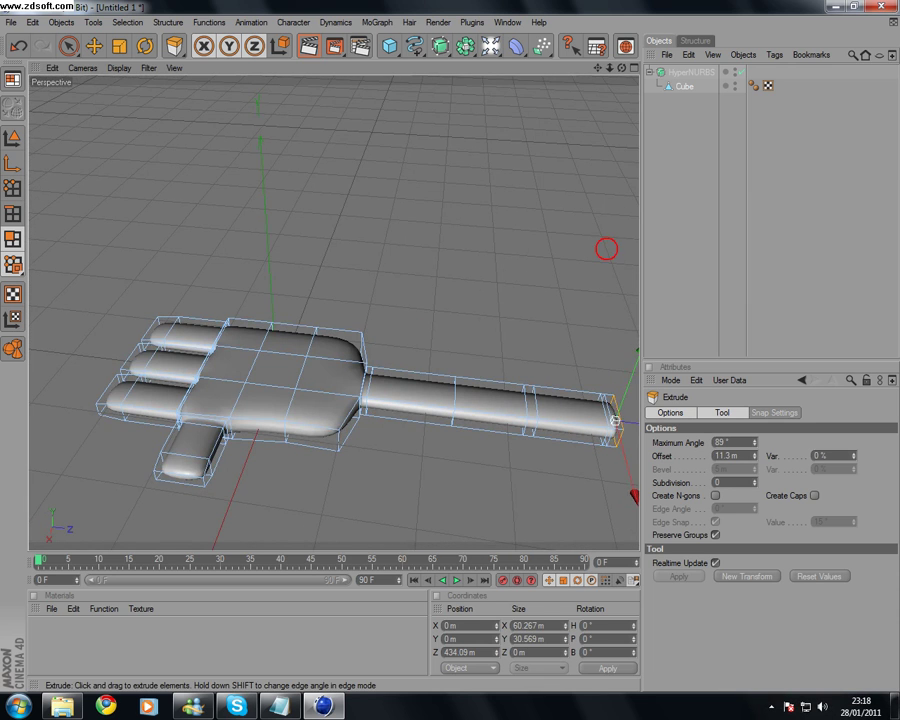
scroll(429, 184, down, 2)
- Rotate the arm's end face about the vertical axis and extrude it about 165 m plus a short extra segment to form the bent arm section
click(146, 46)
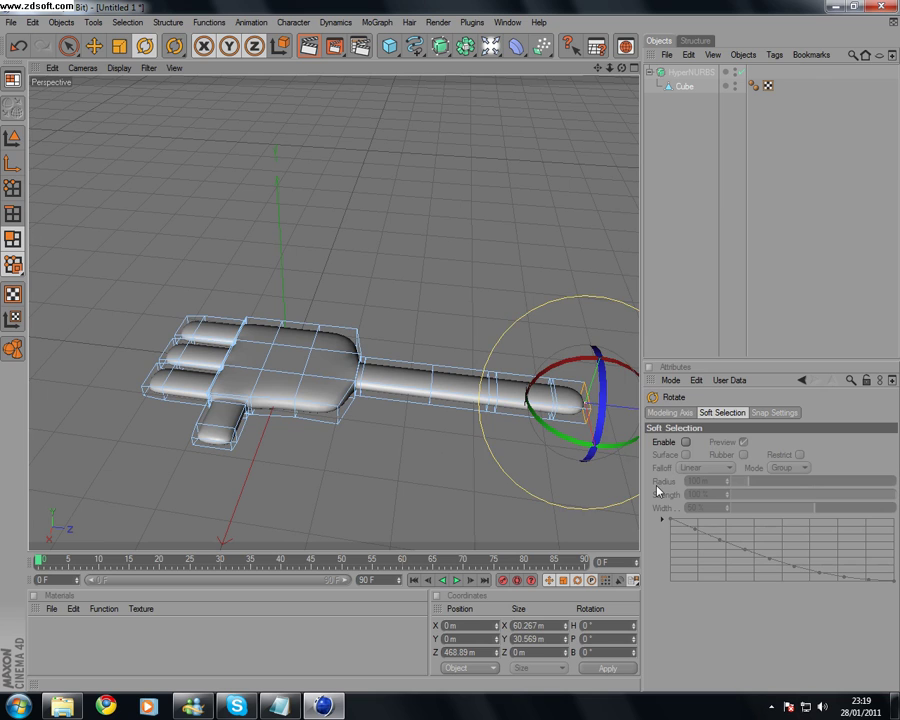
drag(624, 452, 595, 459)
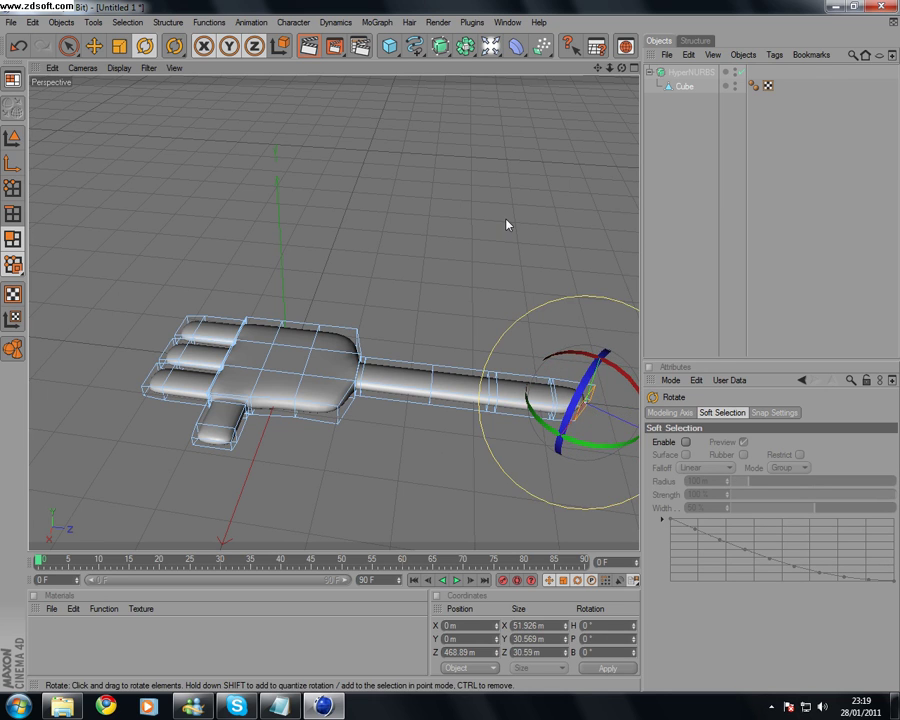
right_click(508, 166)
click(548, 403)
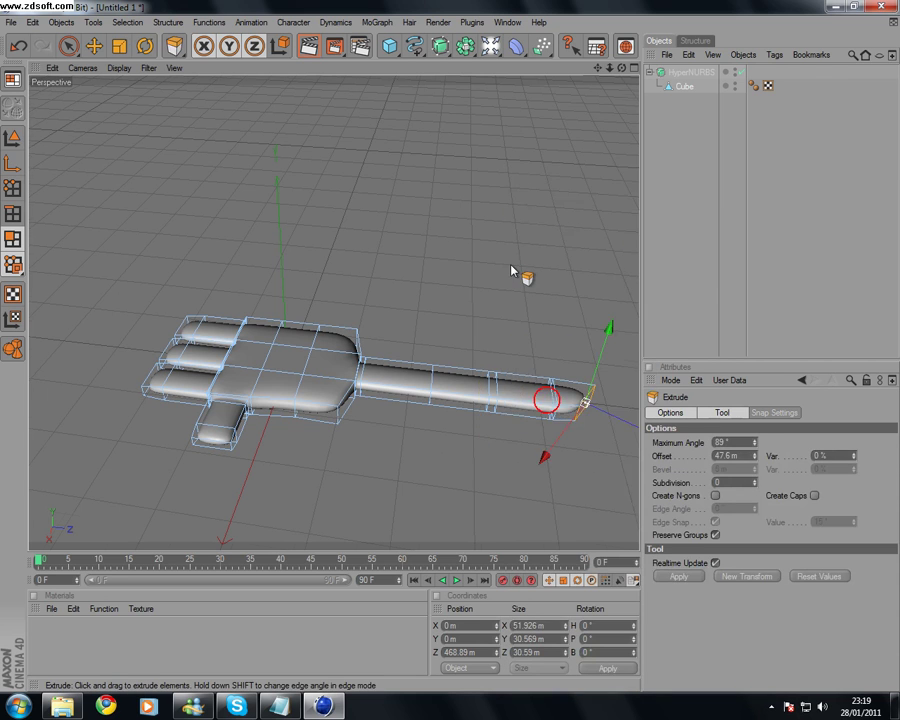
scroll(512, 268, down, 2)
drag(455, 346, 537, 346)
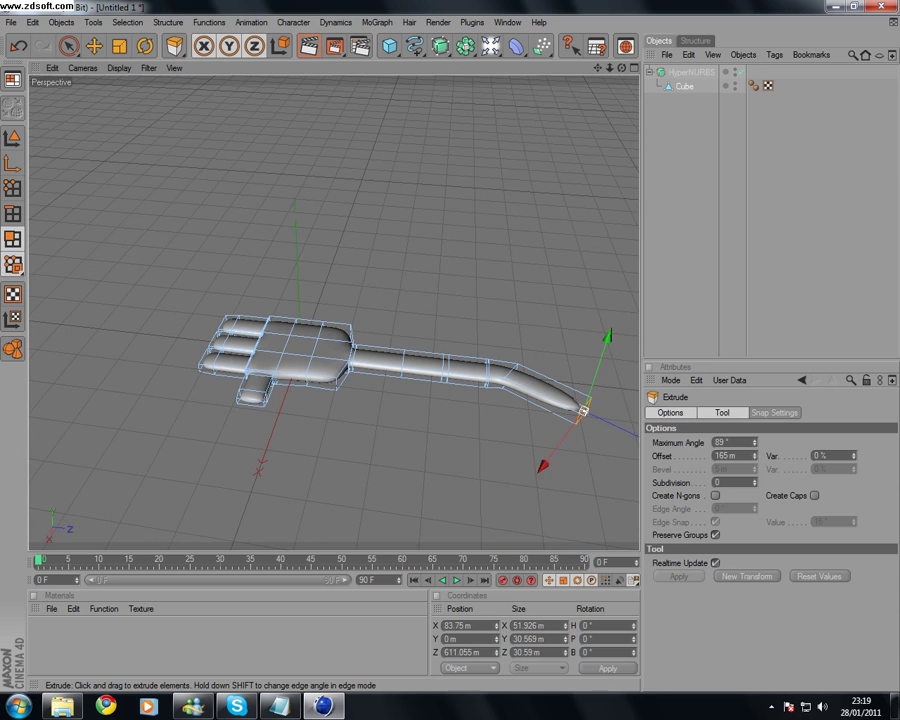
scroll(554, 226, up, 2)
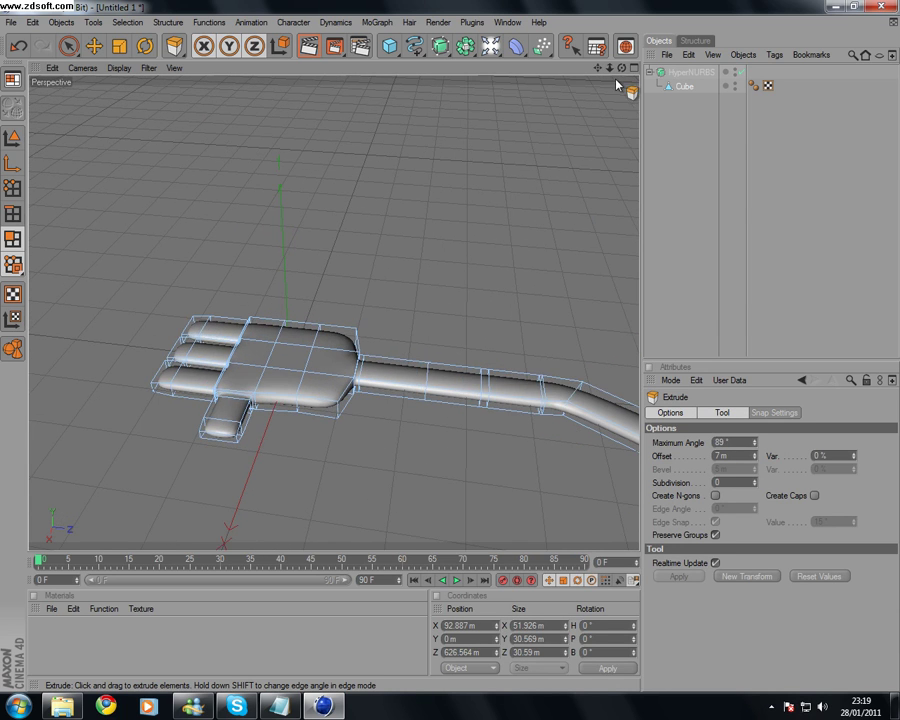
- Rotate the HyperNURBS and Cube together in model mode around the arm's axis so the thumb points upward
drag(623, 70, 508, 22)
drag(711, 123, 612, 5)
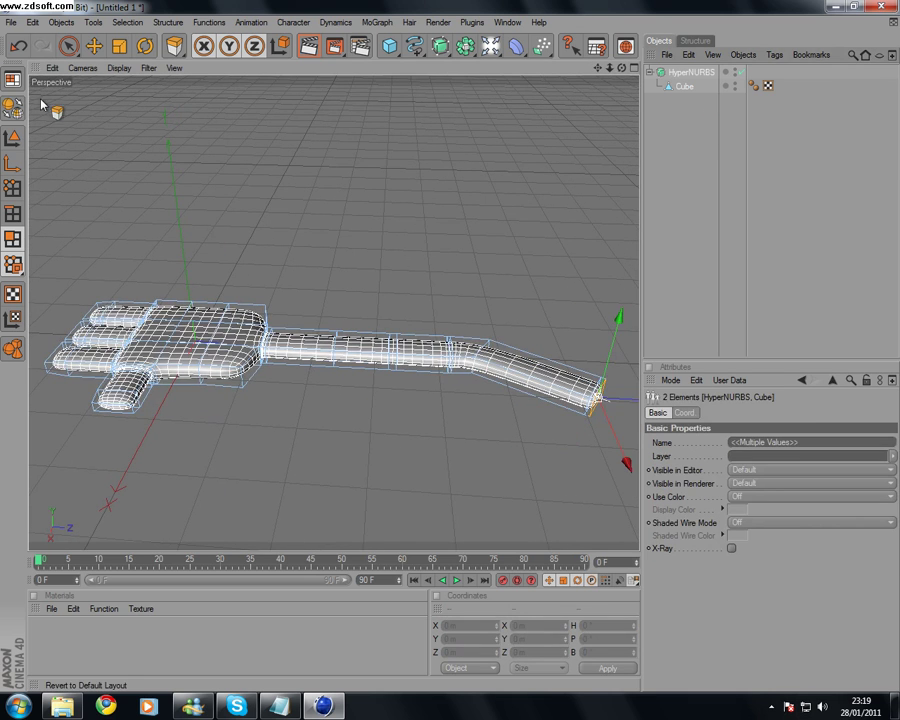
click(12, 135)
key(r)
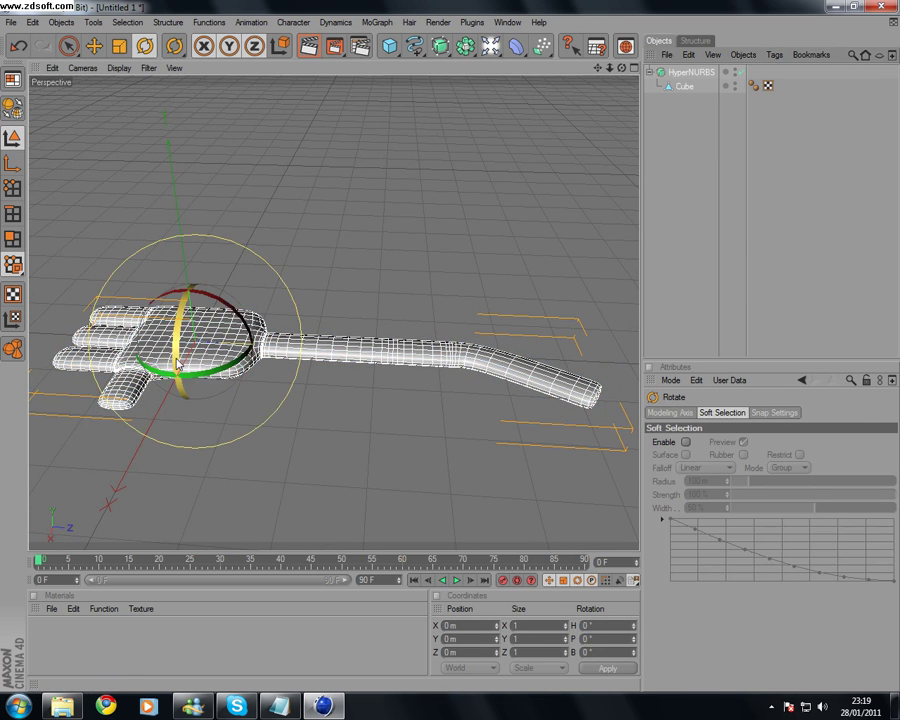
drag(178, 362, 138, 191)
click(675, 131)
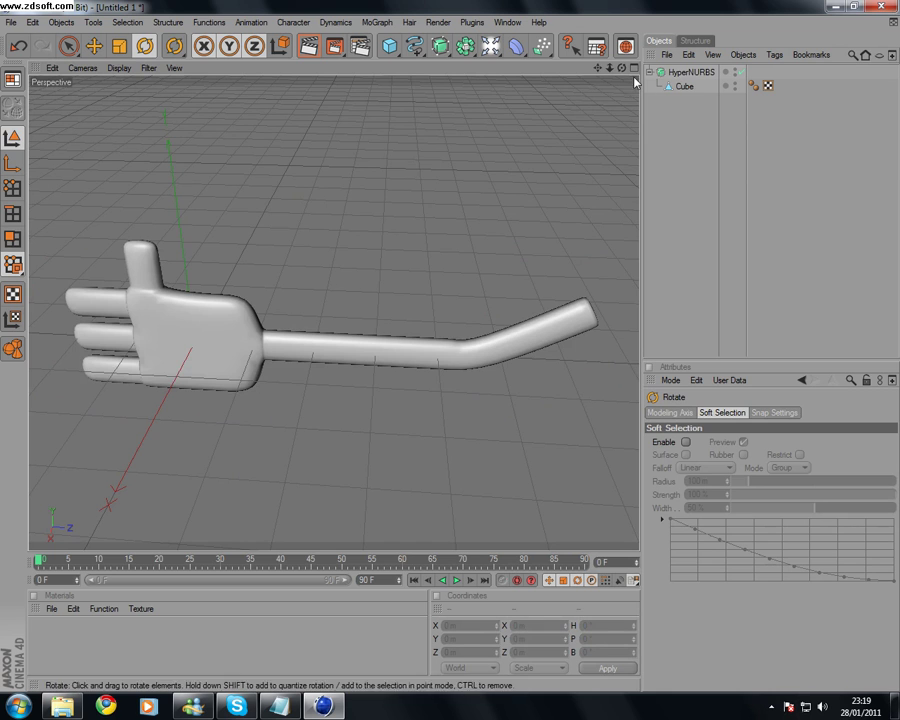
drag(622, 68, 810, 80)
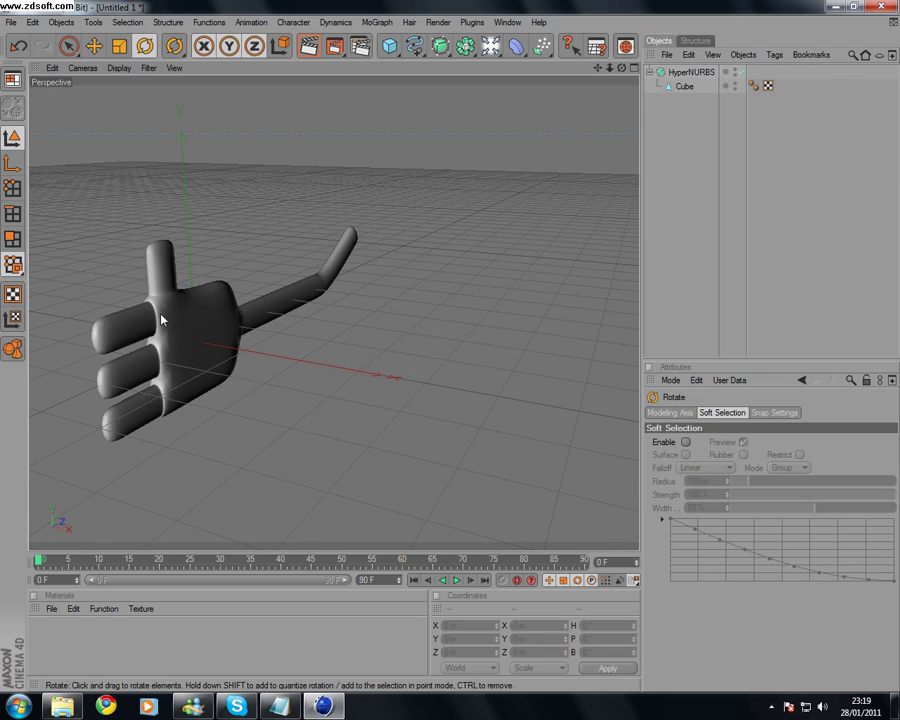
- Create a new material with the skin colour R 255, G 230, B 188 and apply it to the hand
double_click(93, 640)
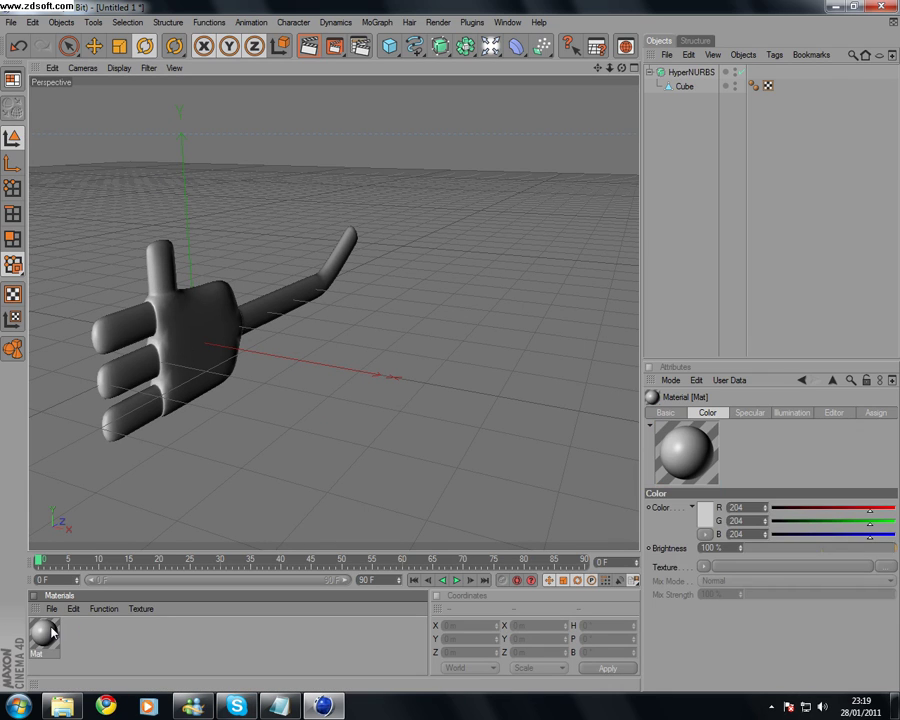
click(704, 533)
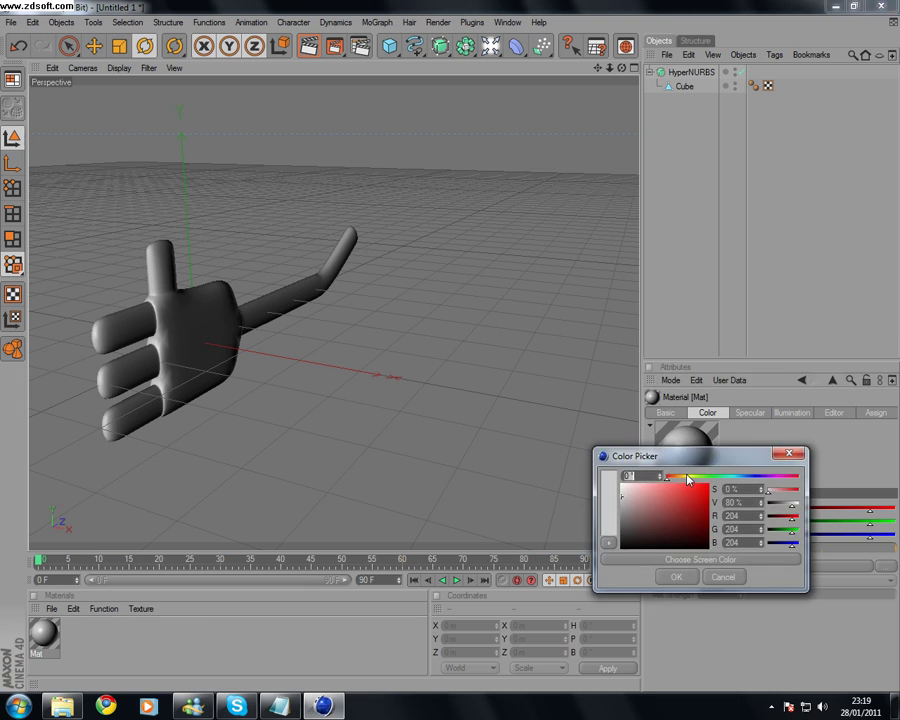
click(680, 478)
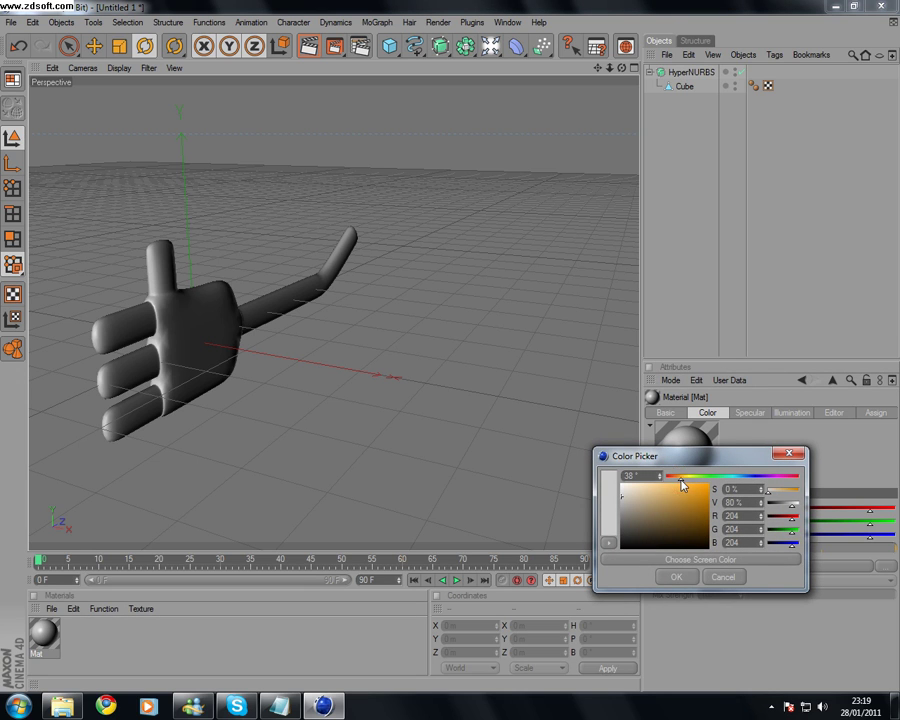
click(637, 490)
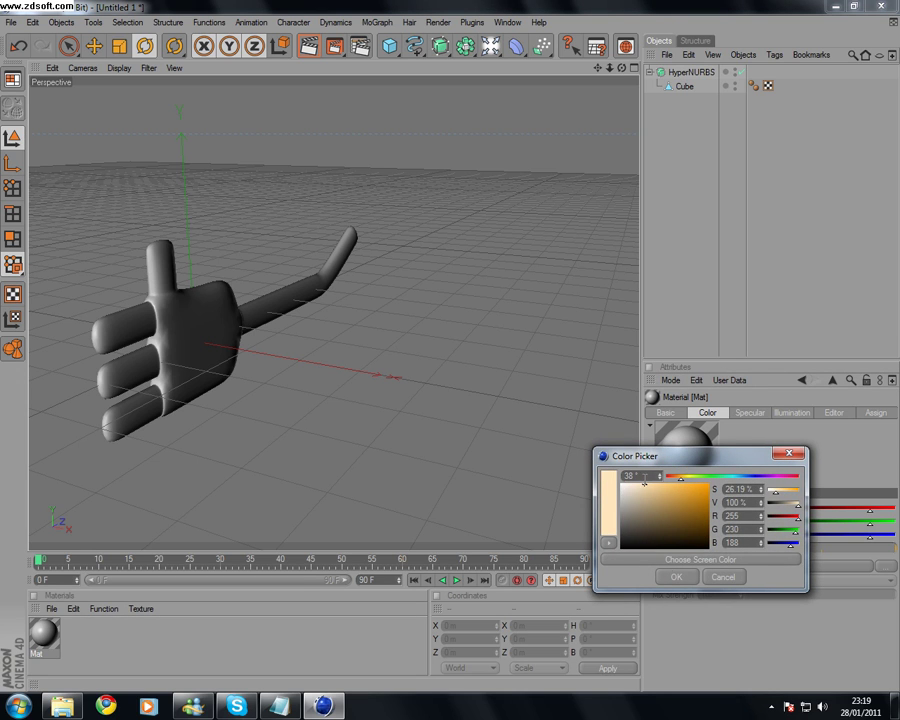
click(676, 577)
drag(43, 634, 202, 374)
- Enable reflection on the skin material with 0% brightness, a Fresnel texture and 12% mix strength
click(49, 628)
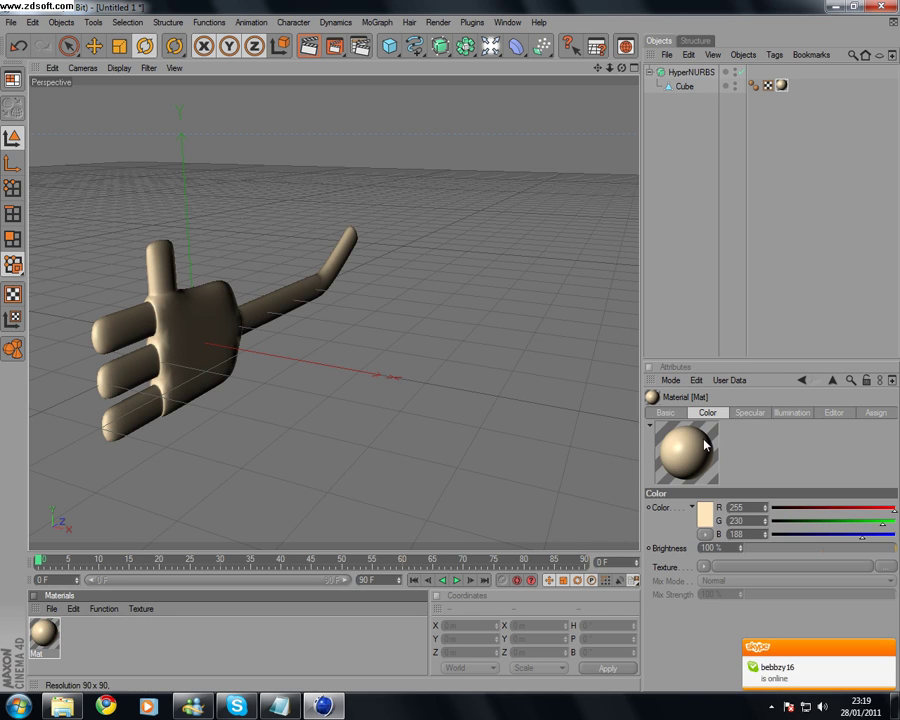
click(666, 410)
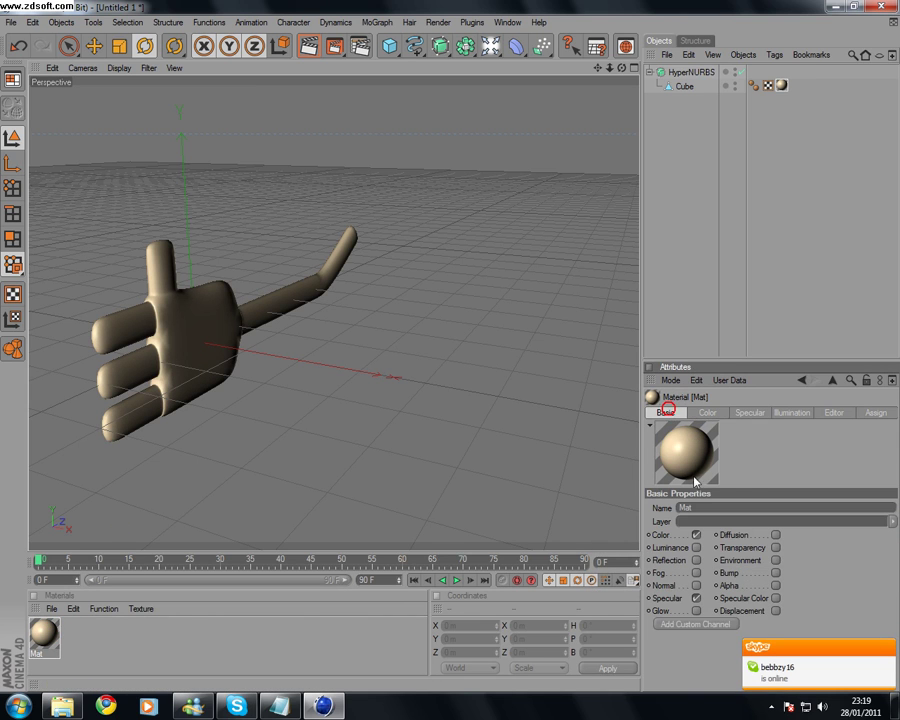
click(697, 560)
click(748, 413)
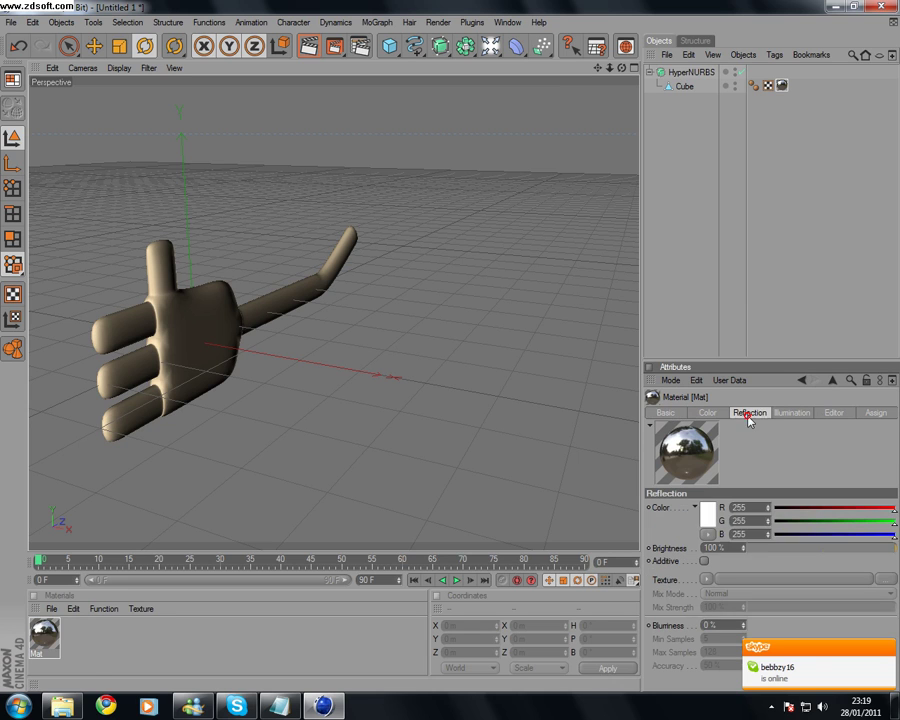
click(769, 546)
click(704, 583)
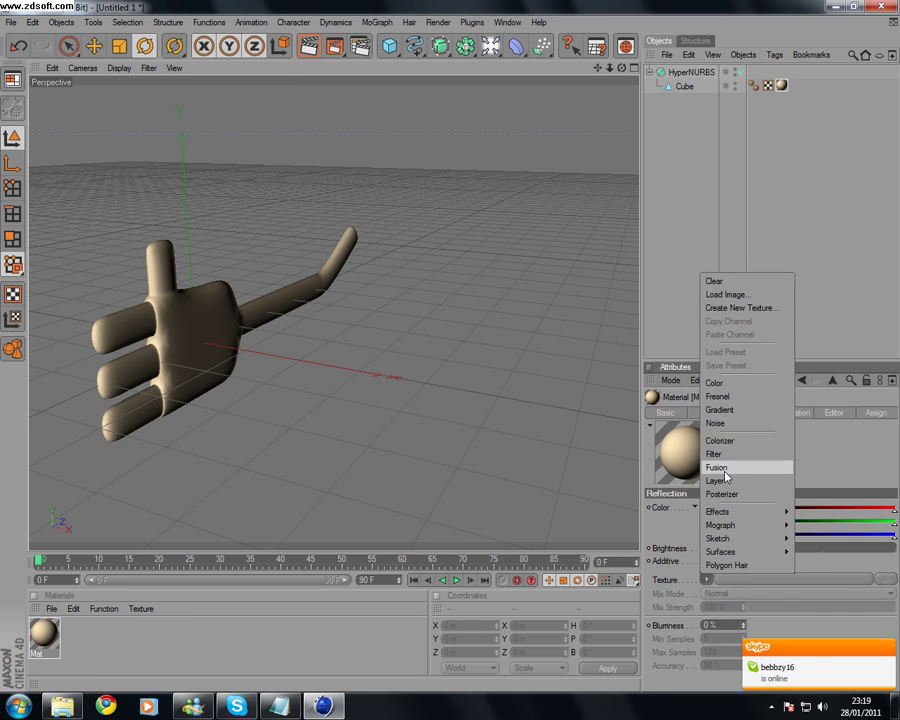
click(722, 405)
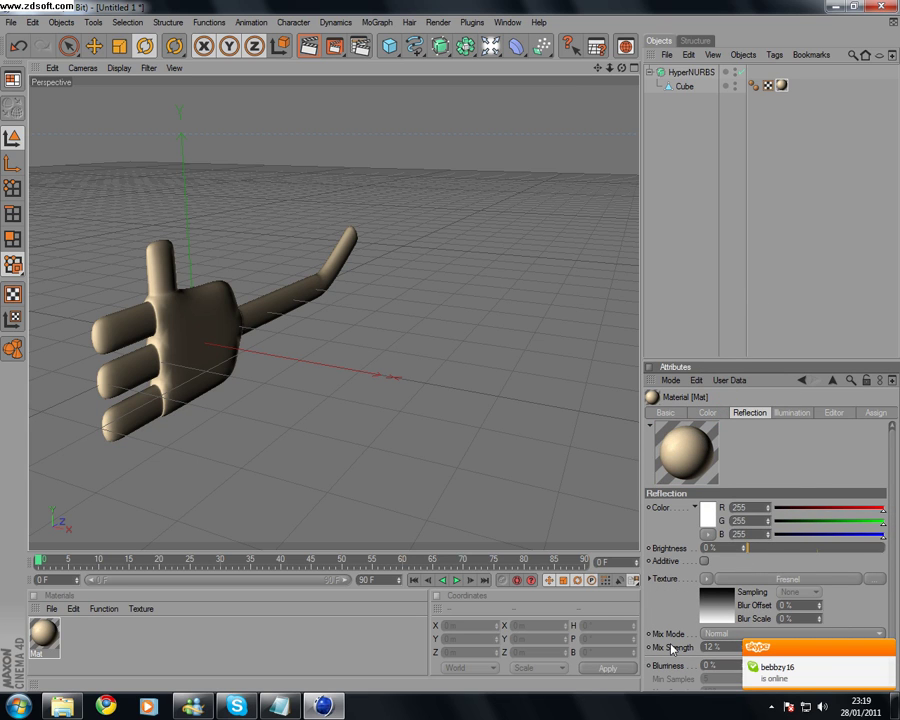
- Set the reflection blurriness to 10% and apply the material to the hand again
key(Return)
text(1)
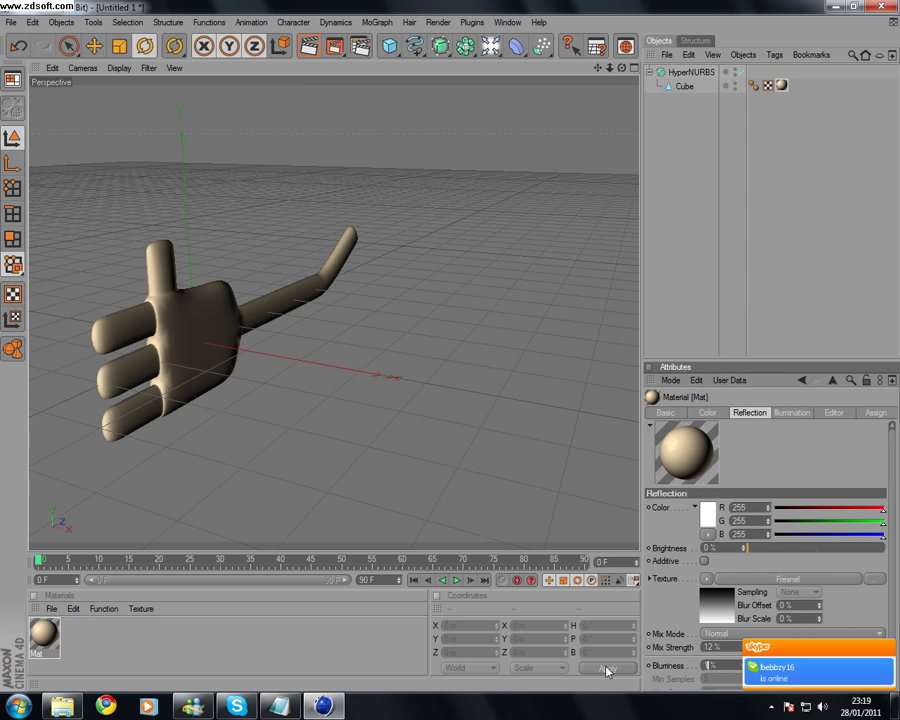
text(0)
key(Return)
drag(36, 648, 190, 308)
- Add an omni light and move it in front of and above the hand, to about X 215, Y 135, Z -107 m
drag(622, 68, 590, 80)
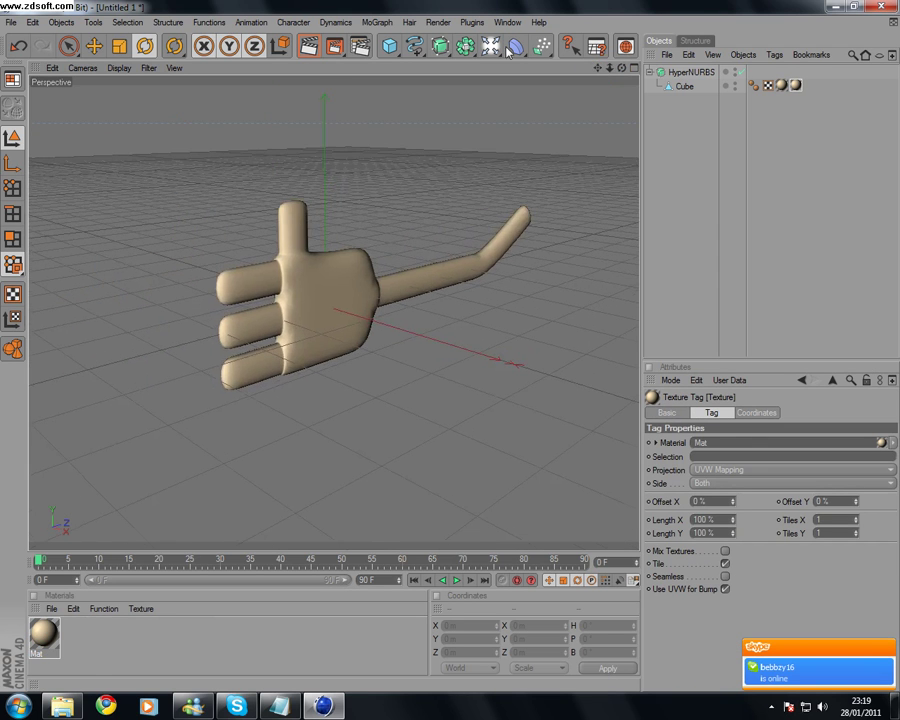
click(490, 45)
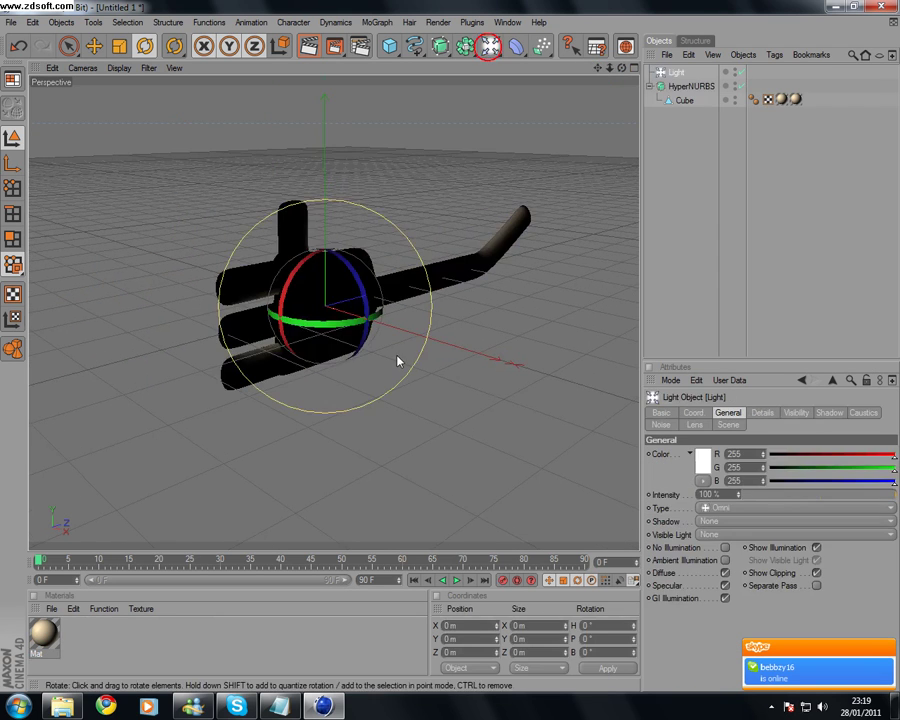
click(94, 45)
drag(352, 305, 381, 236)
scroll(380, 334, up, 4)
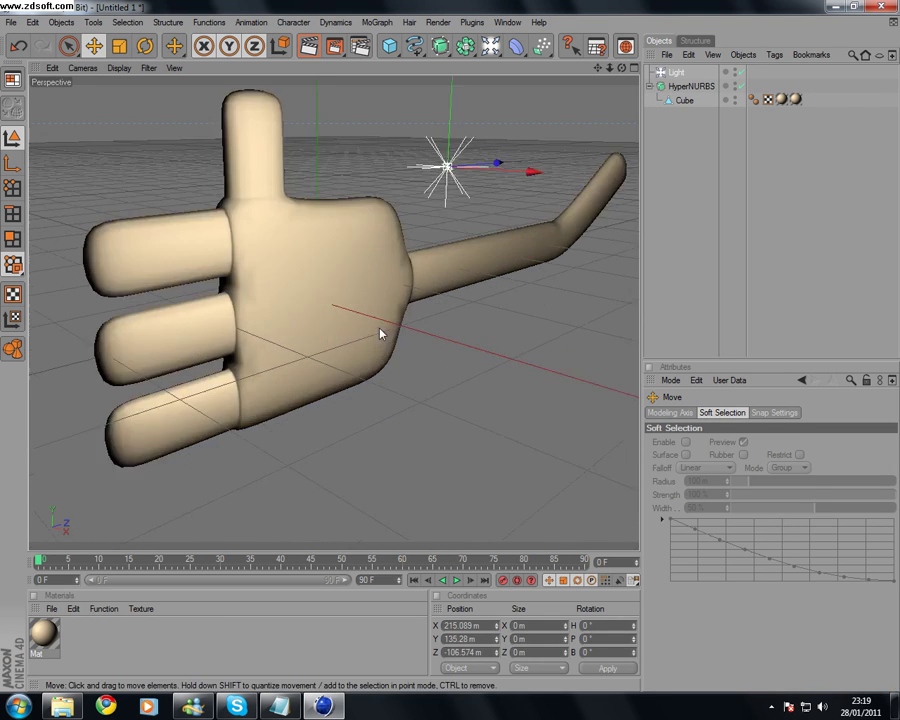
- Render the hand in the Picture Viewer, inspect the image and close the viewer
scroll(380, 335, down, 3)
drag(334, 45, 396, 111)
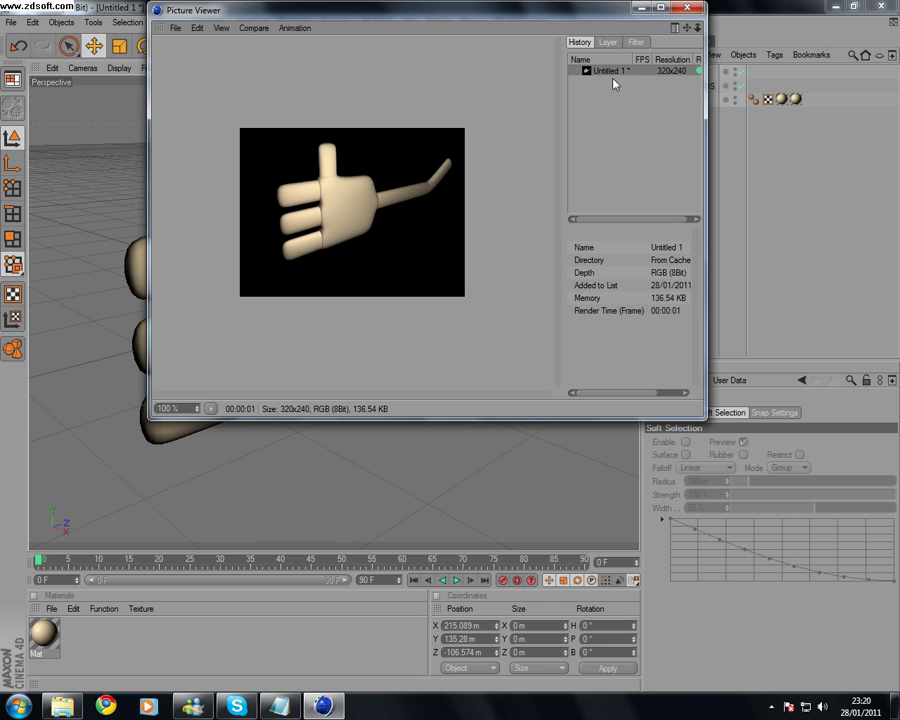
click(687, 7)
- Move the light slightly along X to about 209 m
click(446, 344)
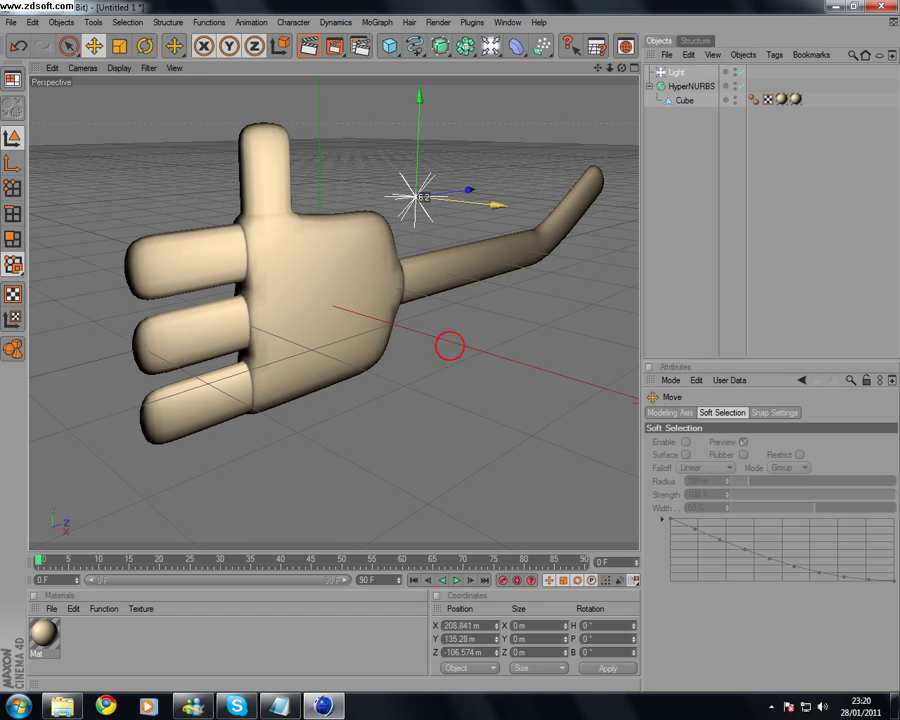
drag(622, 68, 480, 68)
scroll(540, 150, down, 3)
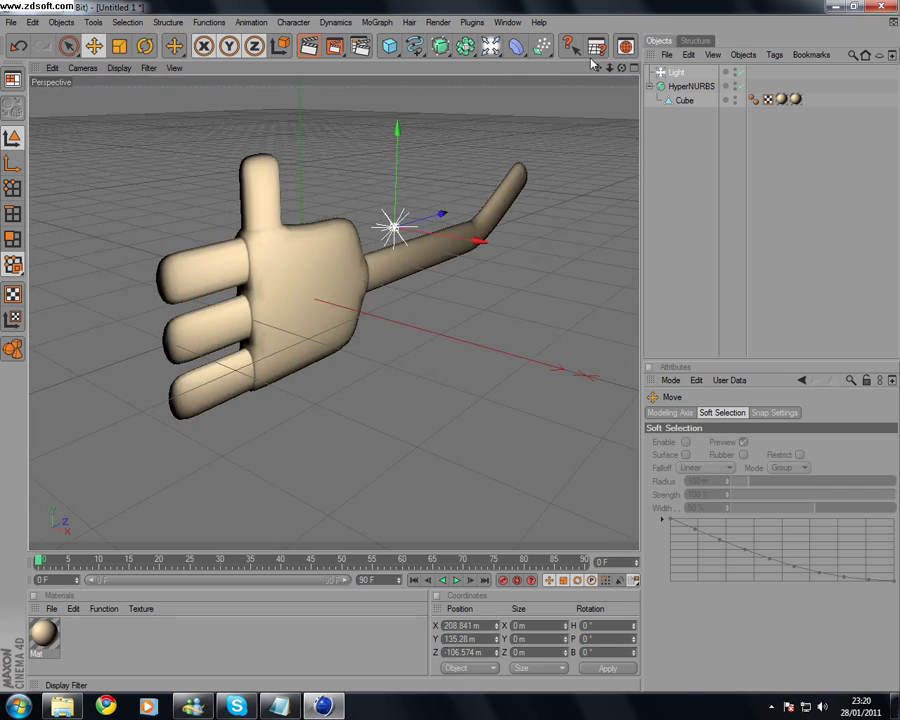
drag(593, 65, 593, 111)
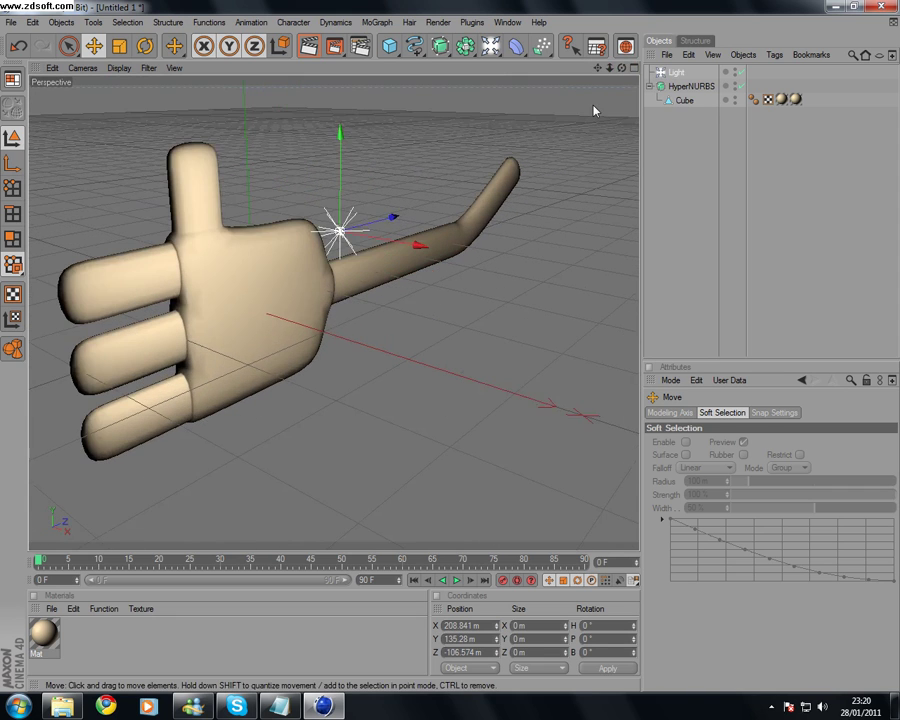